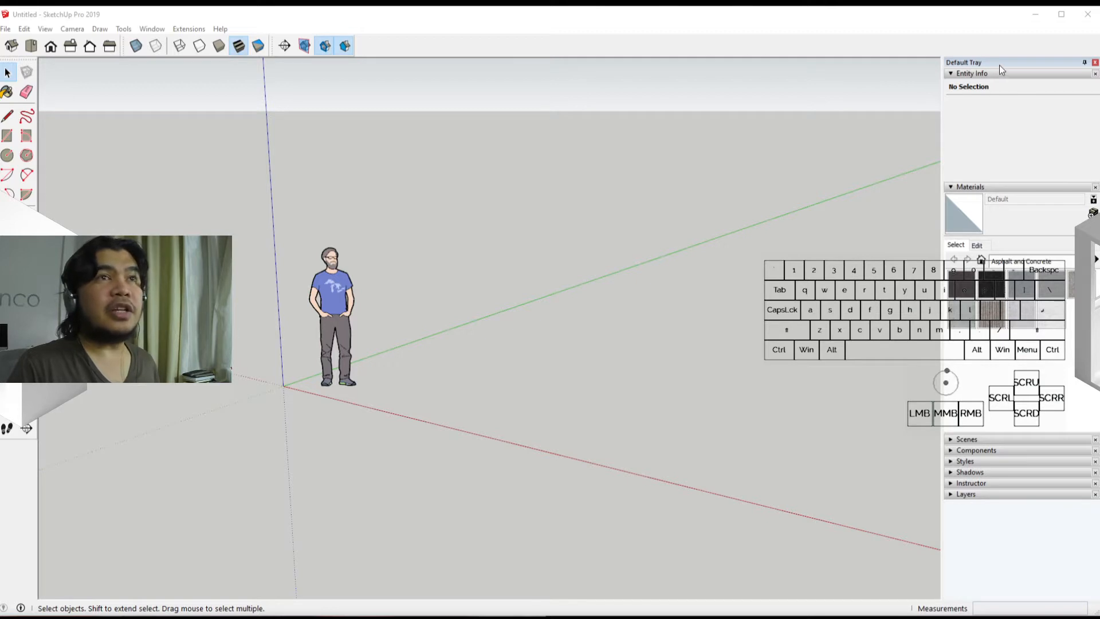
# Float the Default Tray over the model area, collapse Entity Info and Materials, and expand Scenes.
pyautogui.moveTo(999, 65); pyautogui.dragTo(645, 115)
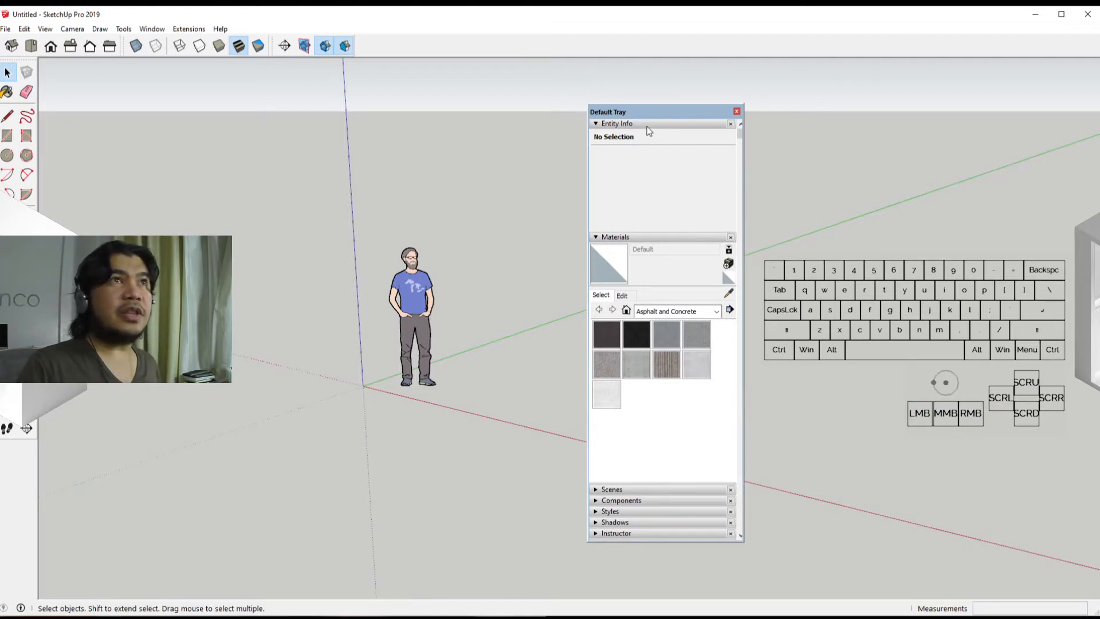
pyautogui.click(595, 123)
pyautogui.click(596, 134)
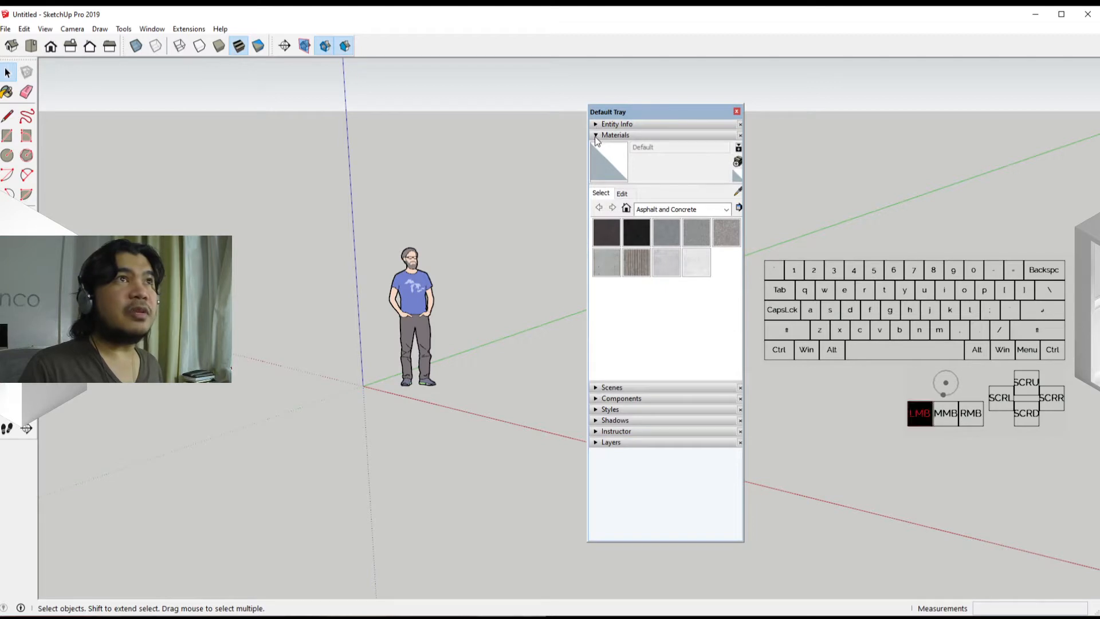
pyautogui.click(596, 145)
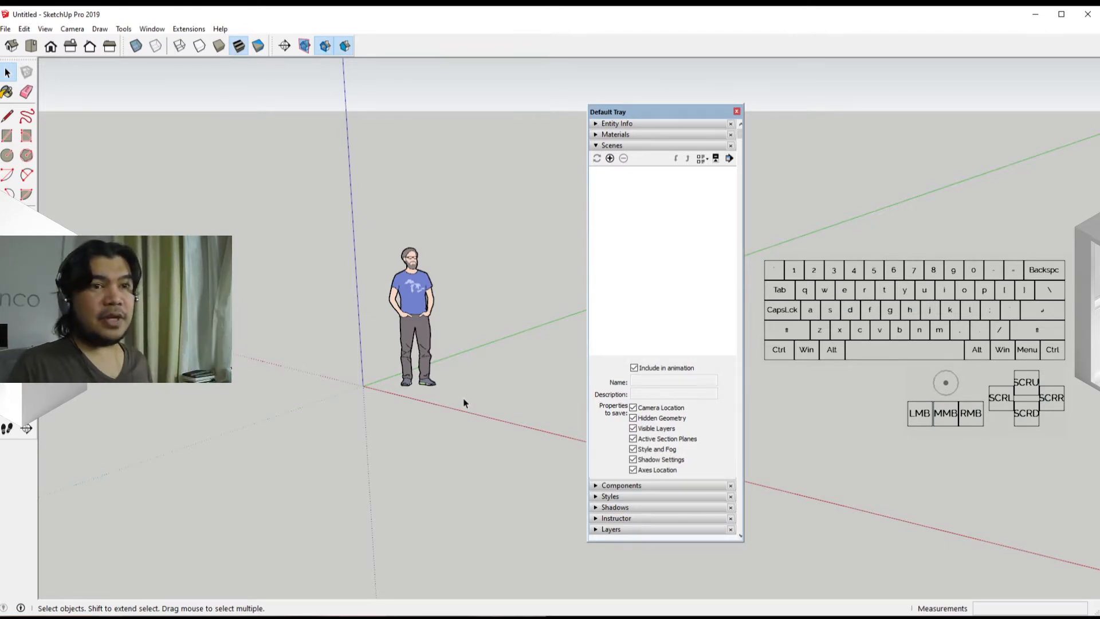
# Draw a rectangle on the ground beside the standing figure and Push/Pull it up into a box about 1001 mm tall.
pyautogui.moveTo(456, 402)
pyautogui.mouseDown(button='middle')
pyautogui.moveTo(466, 390)
pyautogui.moveTo(500, 398)
pyautogui.moveTo(454, 408)
pyautogui.mouseUp(button='middle')
pyautogui.scroll(2, 432, 418)
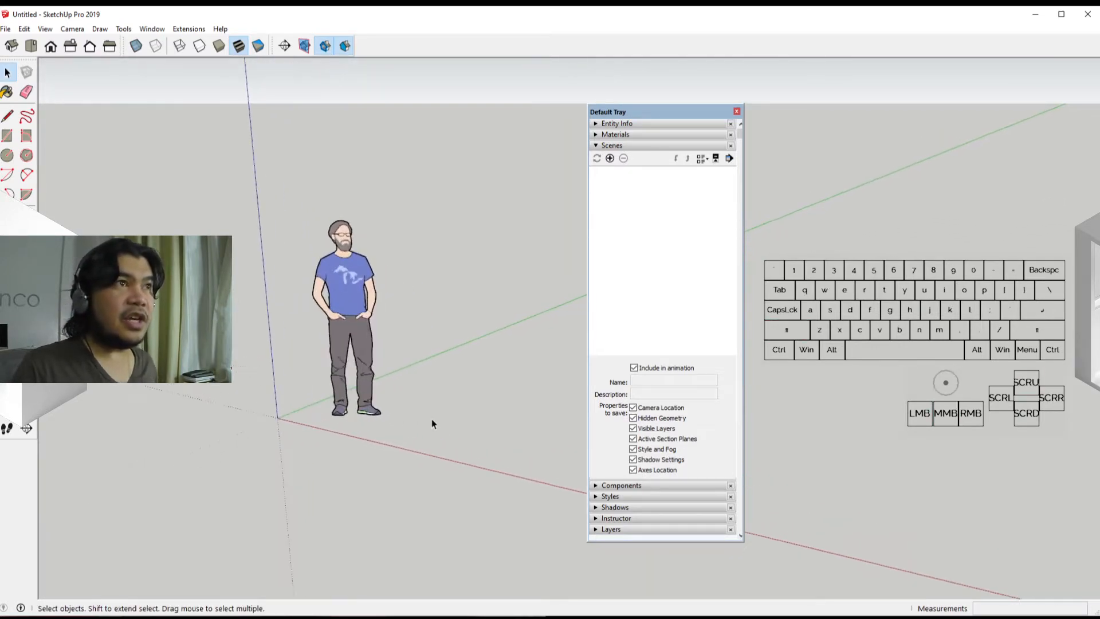
pyautogui.keyDown('ctrl'); pyautogui.rightClick(421, 417); pyautogui.keyUp('ctrl')
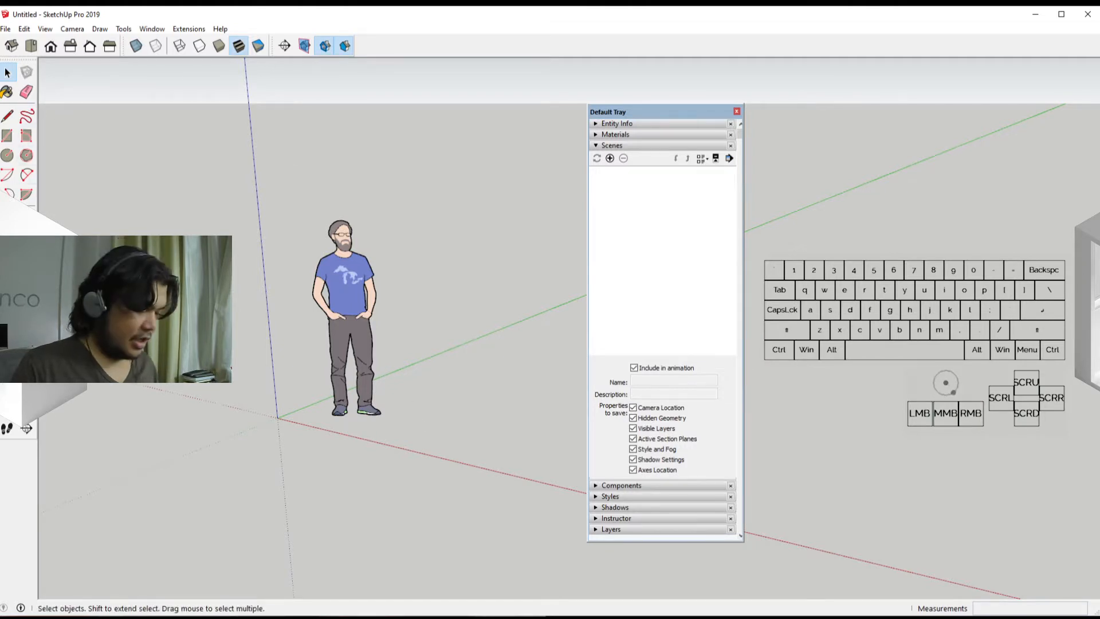
pyautogui.press('r')
pyautogui.click(398, 427)
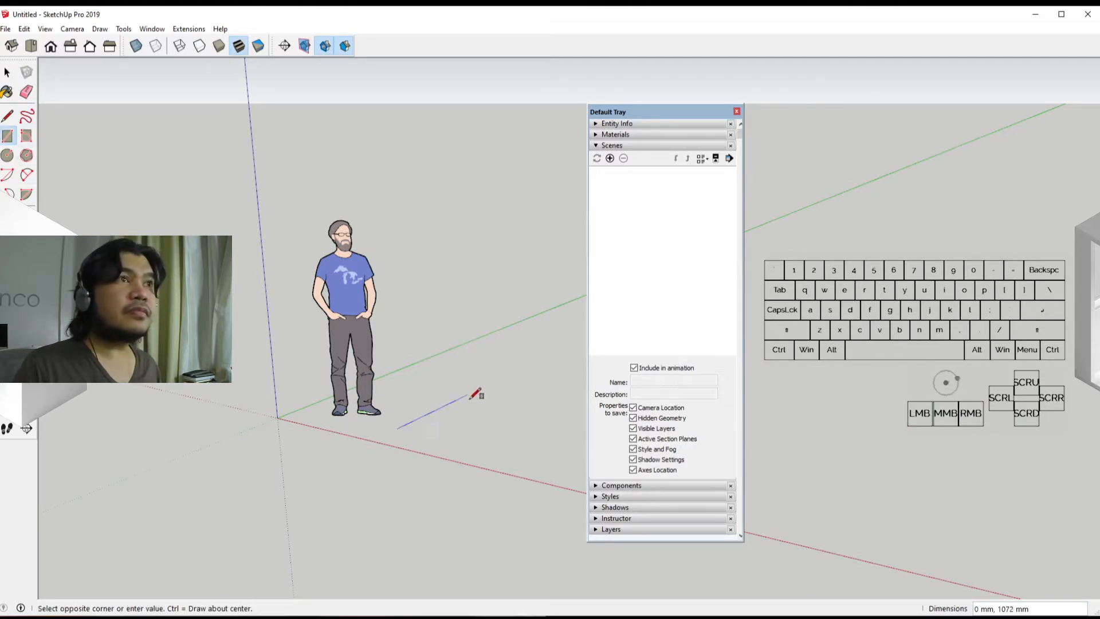
pyautogui.click(487, 423)
pyautogui.press('p')
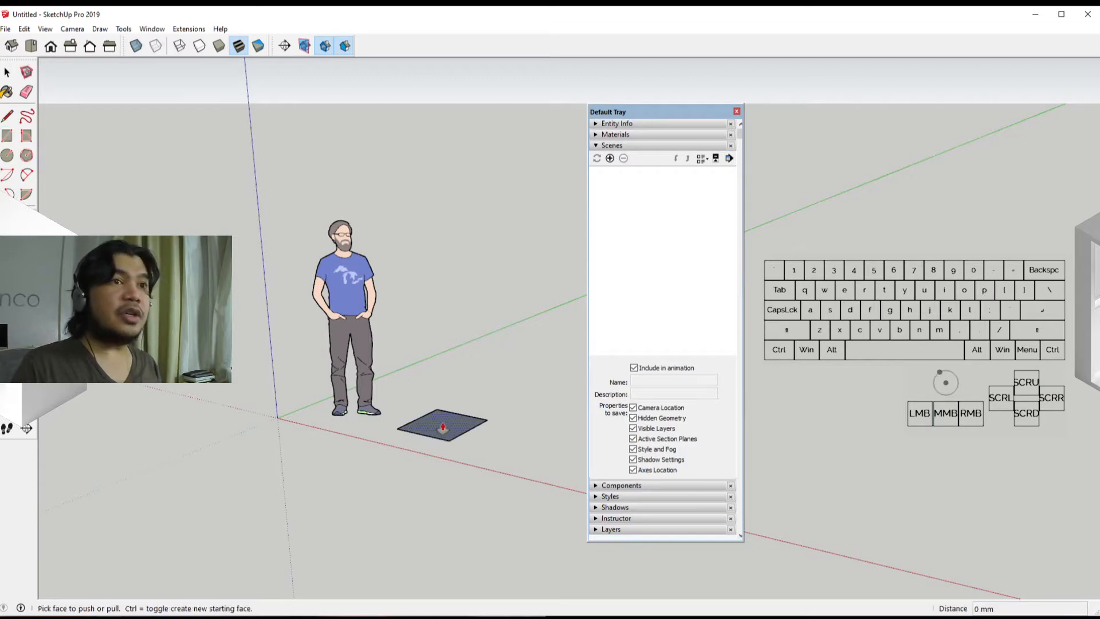
pyautogui.click(441, 431)
pyautogui.click(444, 320)
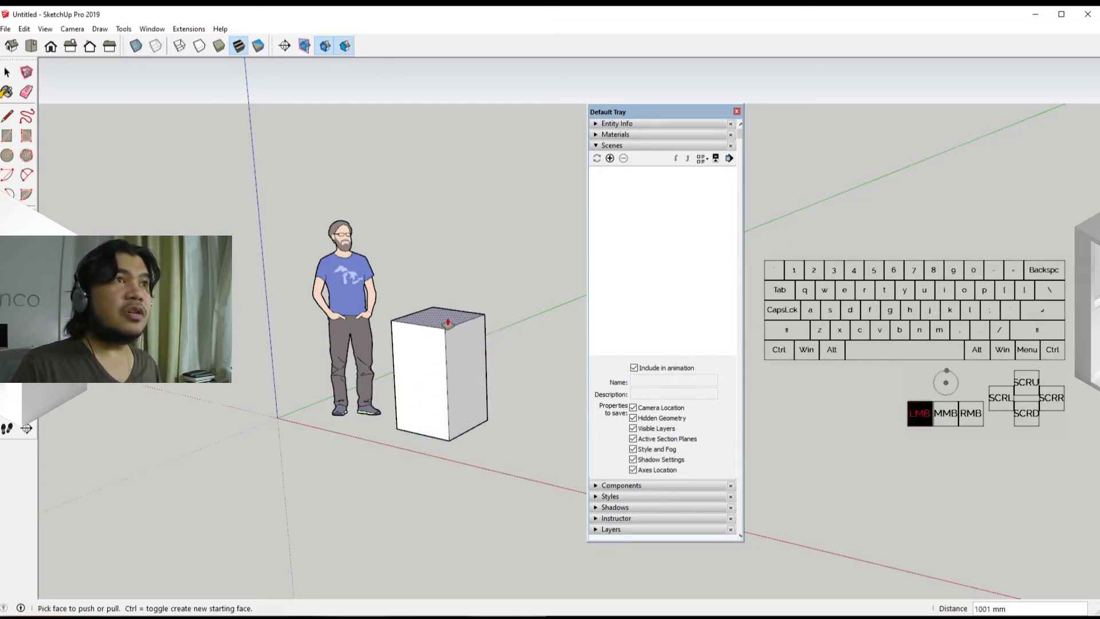
# Split the box's side face with a horizontal line at mid-height and Push/Pull the lower half outward about 501 mm.
pyautogui.press('l')
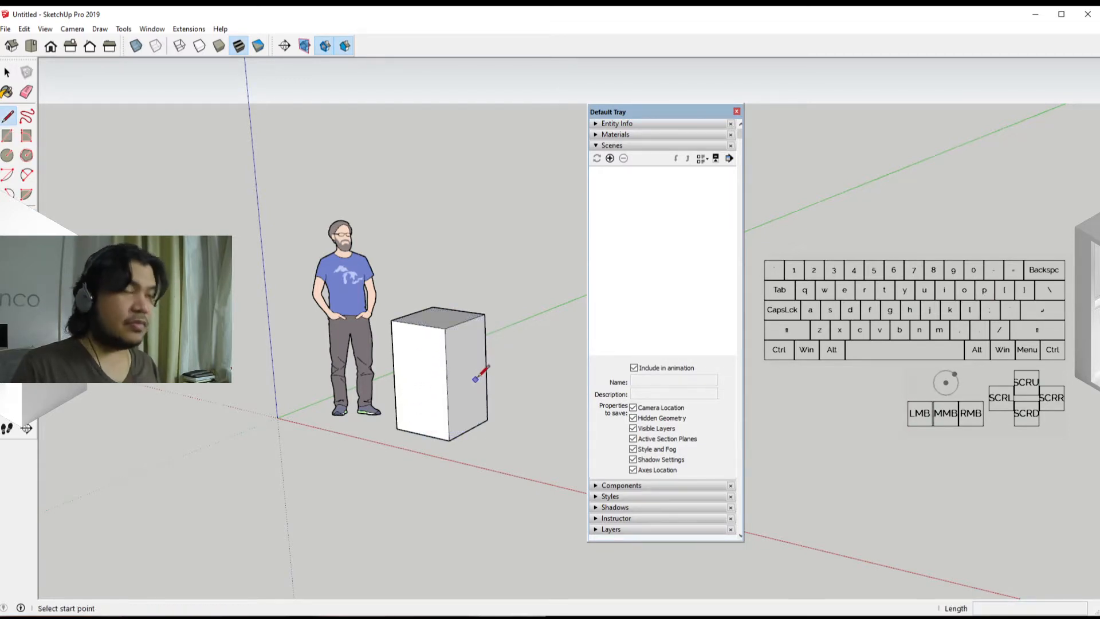
pyautogui.click(486, 368)
pyautogui.click(448, 385)
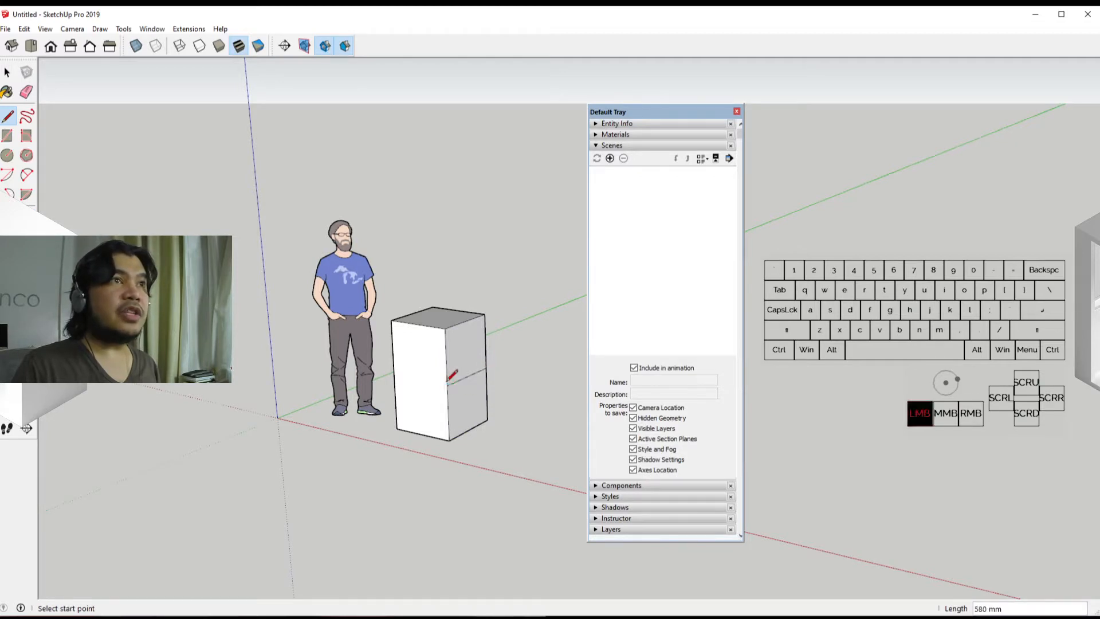
pyautogui.press('p')
pyautogui.moveTo(459, 420); pyautogui.dragTo(507, 434)
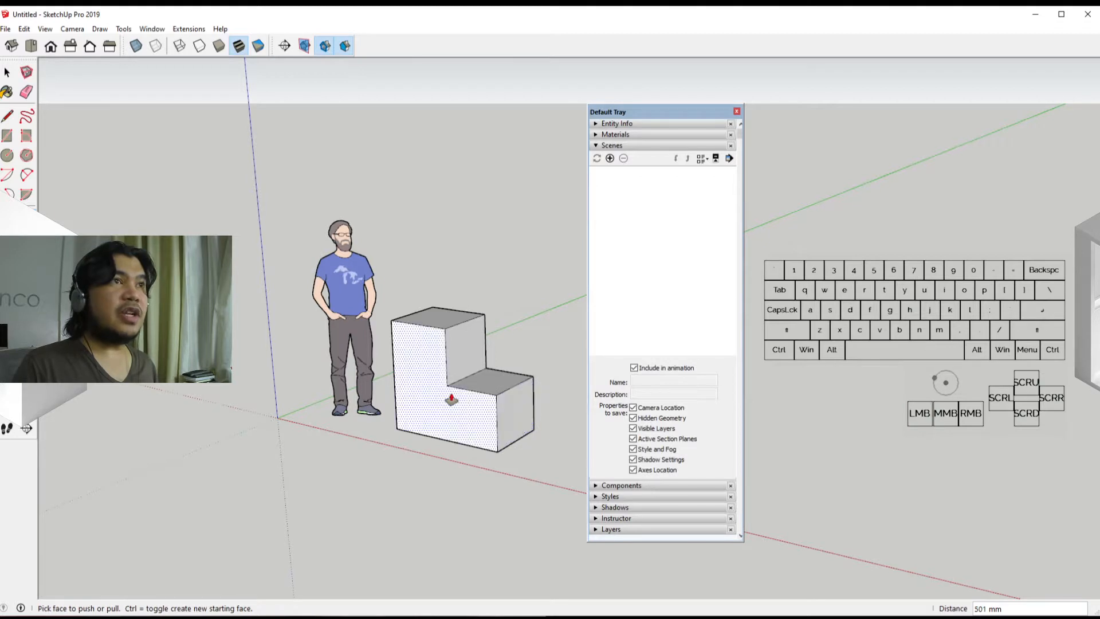
# Draw a line across the front face at the step's height and Push/Pull the upper part forward as an overhang.
pyautogui.press('l')
pyautogui.click(447, 384)
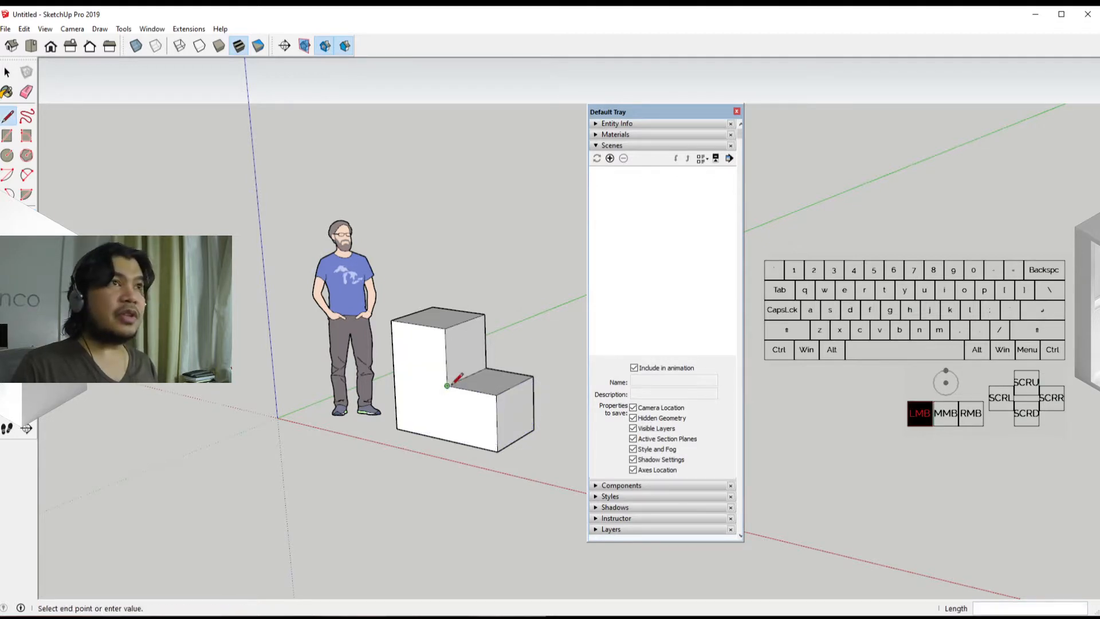
pyautogui.click(394, 376)
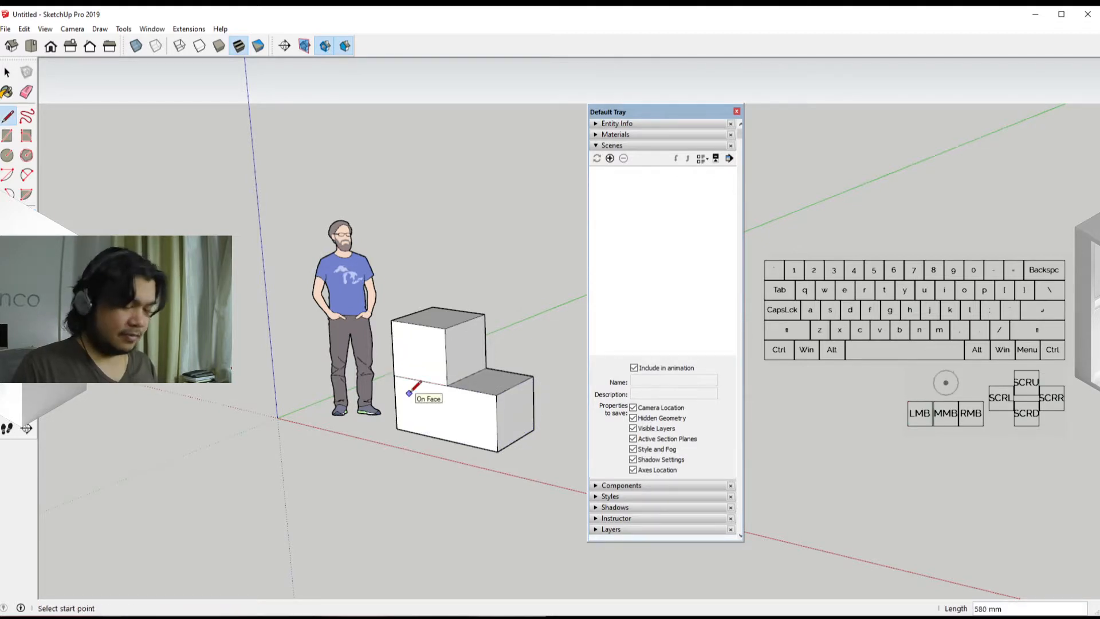
pyautogui.press('p')
pyautogui.moveTo(417, 366); pyautogui.dragTo(357, 414)
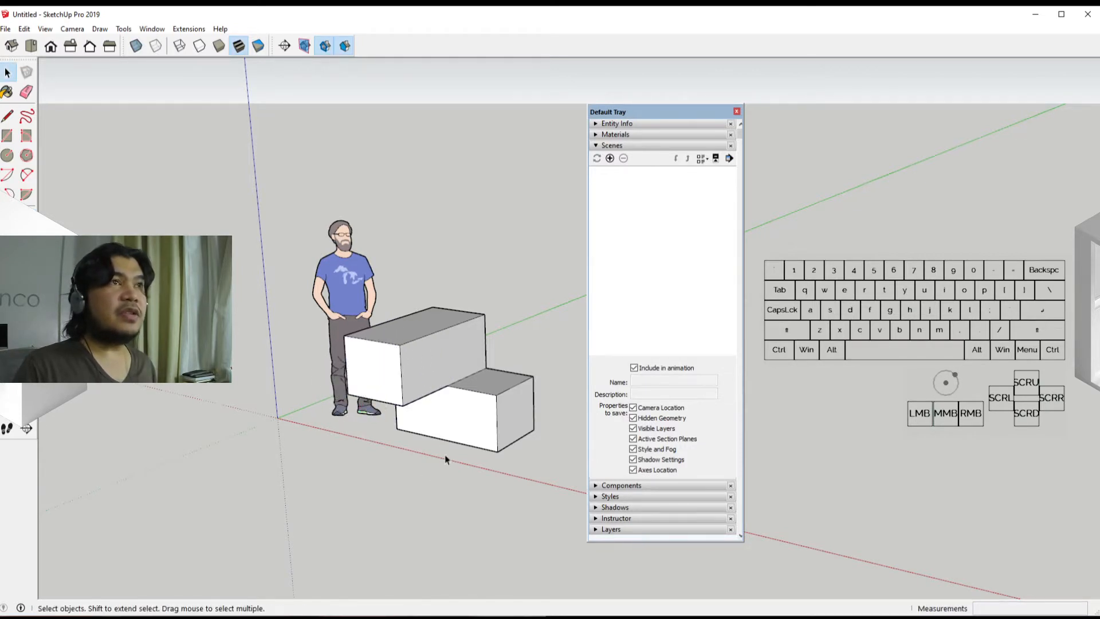
# Save a low, near-ground view of the block and the figure as a scene named DogView.
pyautogui.moveTo(444, 455); pyautogui.dragTo(474, 256, button='middle')
pyautogui.scroll(-1, 487, 327)
pyautogui.scroll(2, 487, 331)
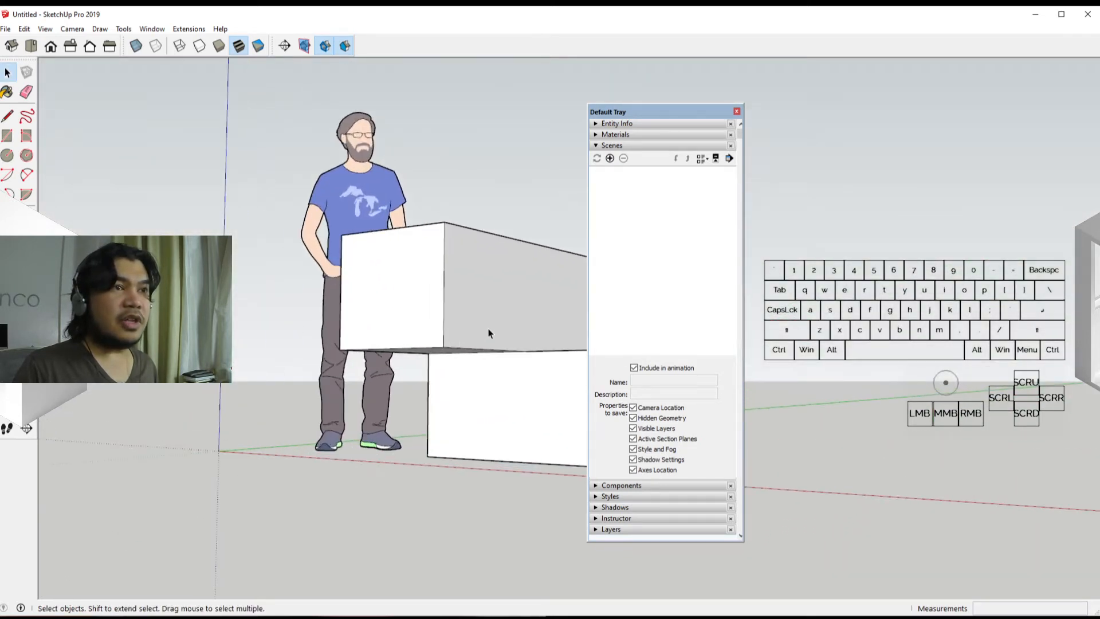
pyautogui.keyDown('shift'); pyautogui.moveTo(489, 333); pyautogui.dragTo(516, 376, button='middle'); pyautogui.keyUp('shift')
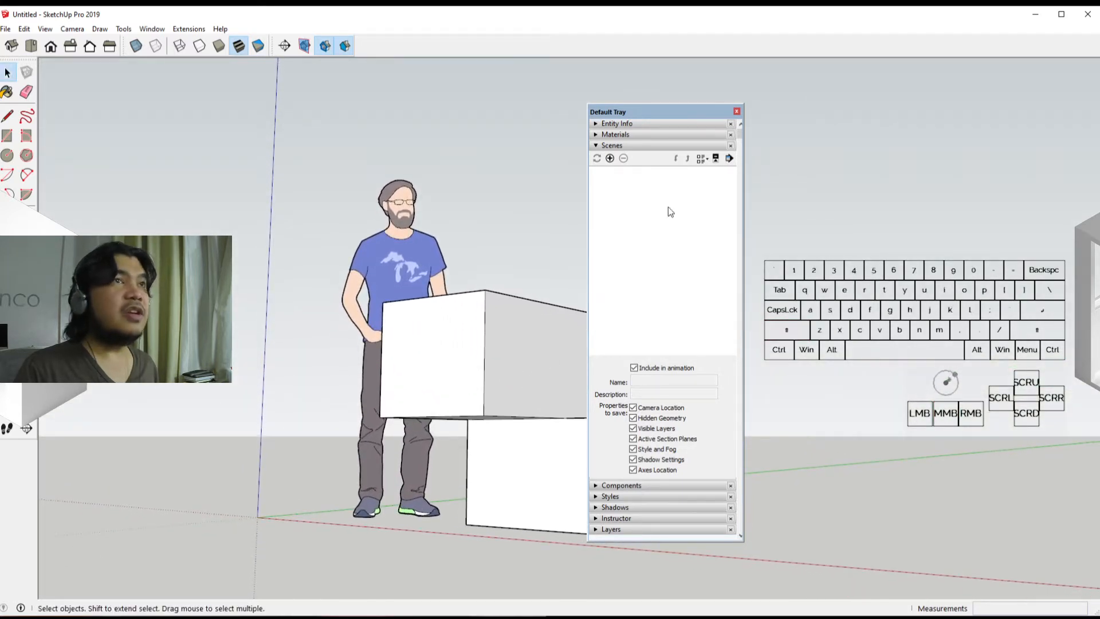
pyautogui.click(610, 160)
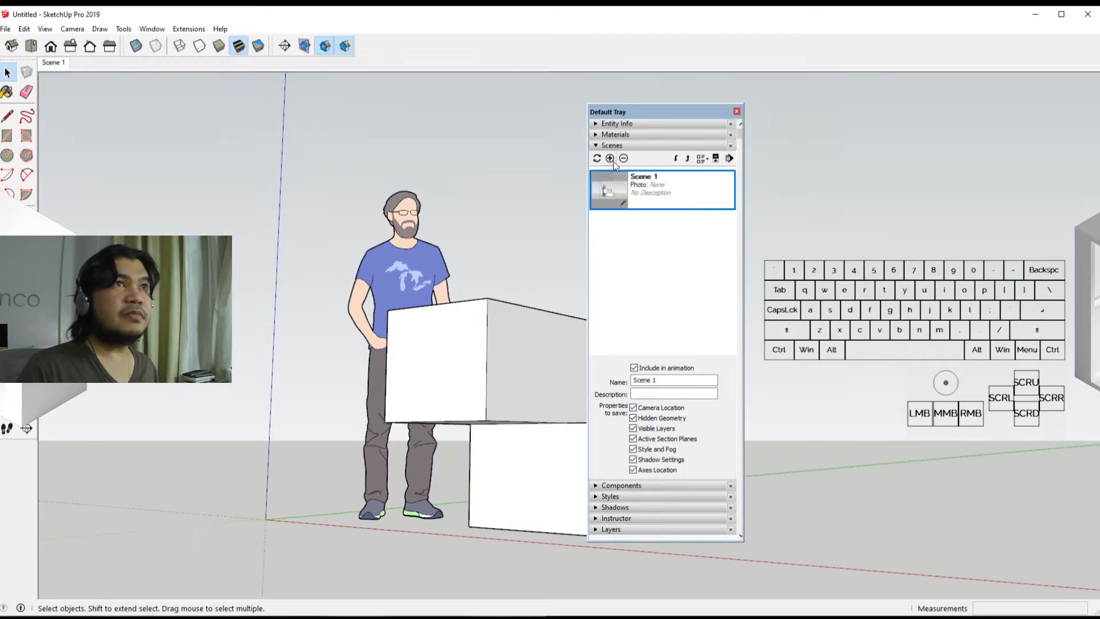
pyautogui.moveTo(668, 379); pyautogui.dragTo(570, 385)
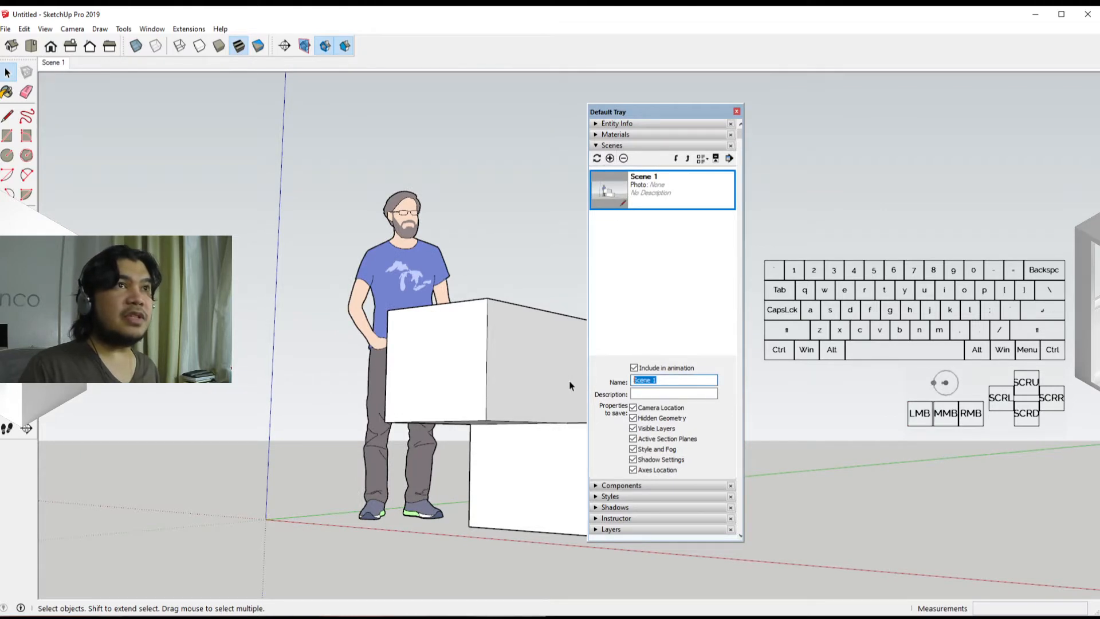
pyautogui.write('Dog')
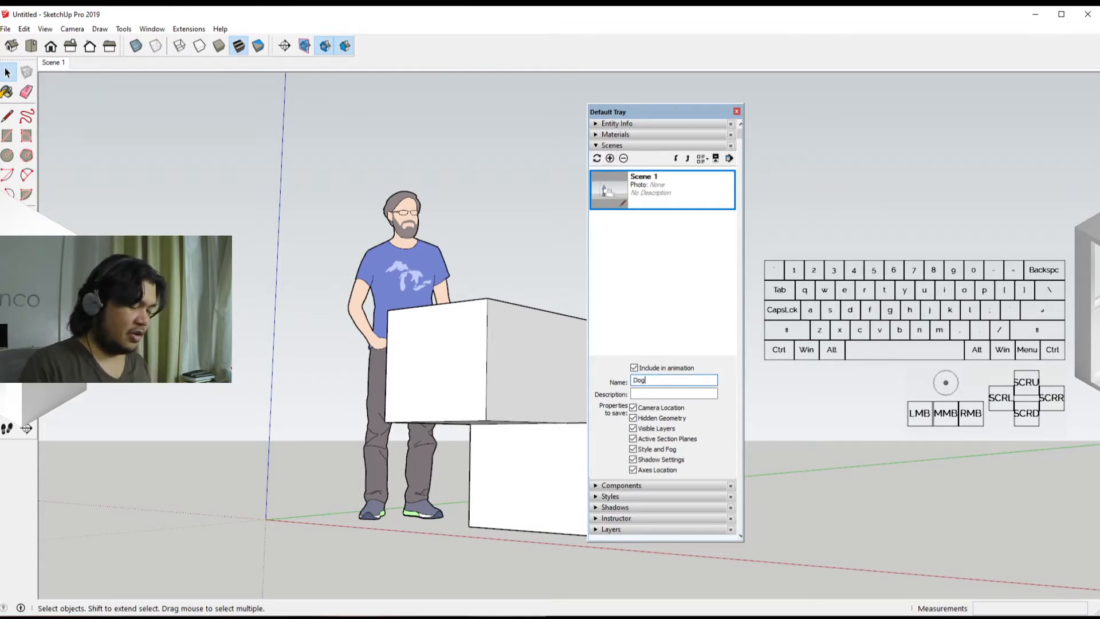
pyautogui.write('View')
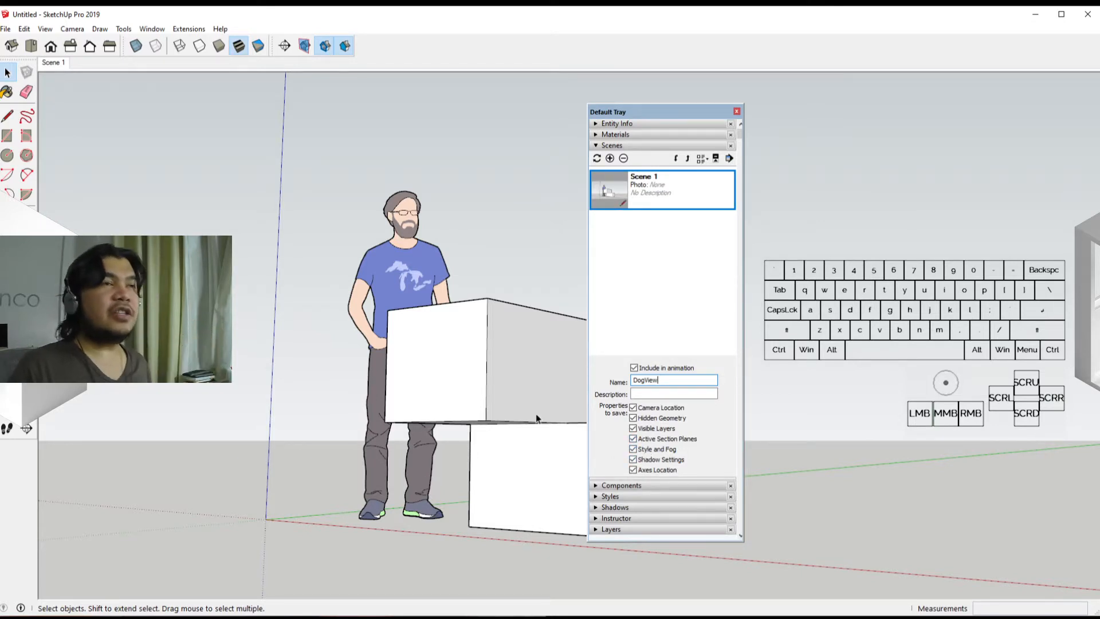
# Save a slightly raised view with the figure standing behind the block as a scene named HumanView.
pyautogui.moveTo(537, 418); pyautogui.dragTo(338, 495, button='middle')
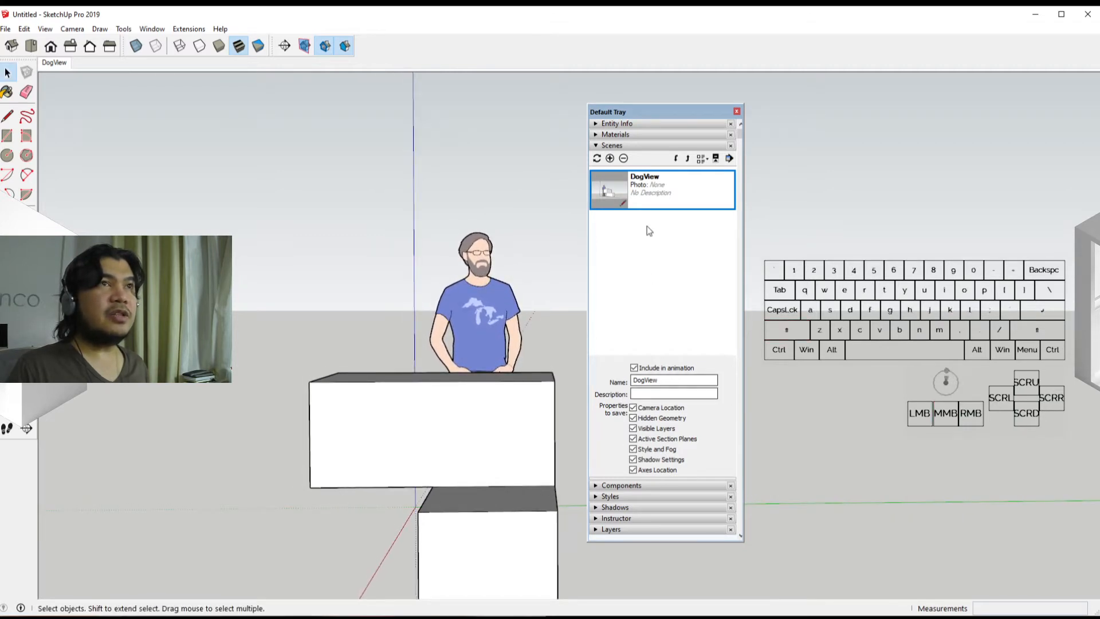
pyautogui.click(609, 158)
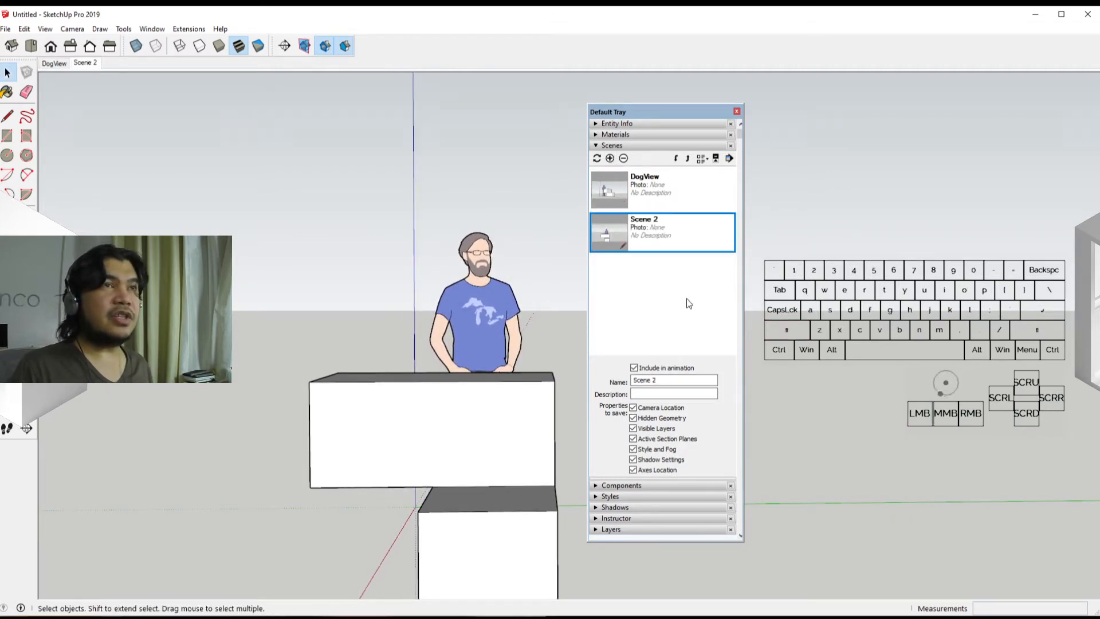
pyautogui.moveTo(676, 379); pyautogui.dragTo(521, 384)
pyautogui.write('H')
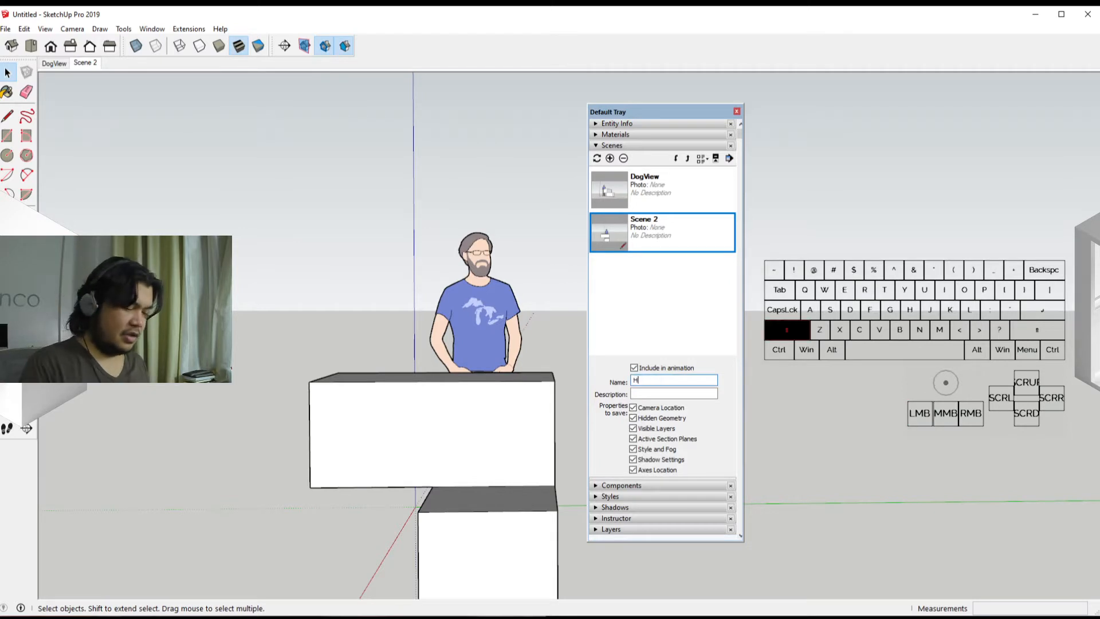
pyautogui.write('uman')
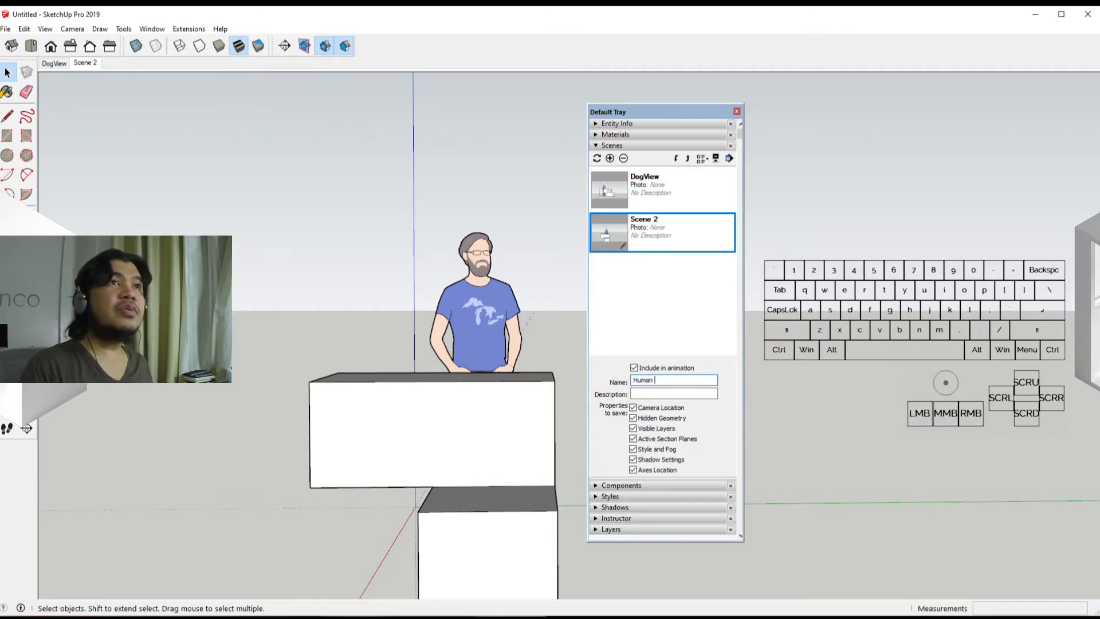
pyautogui.press('BackSpace')
pyautogui.write('View')
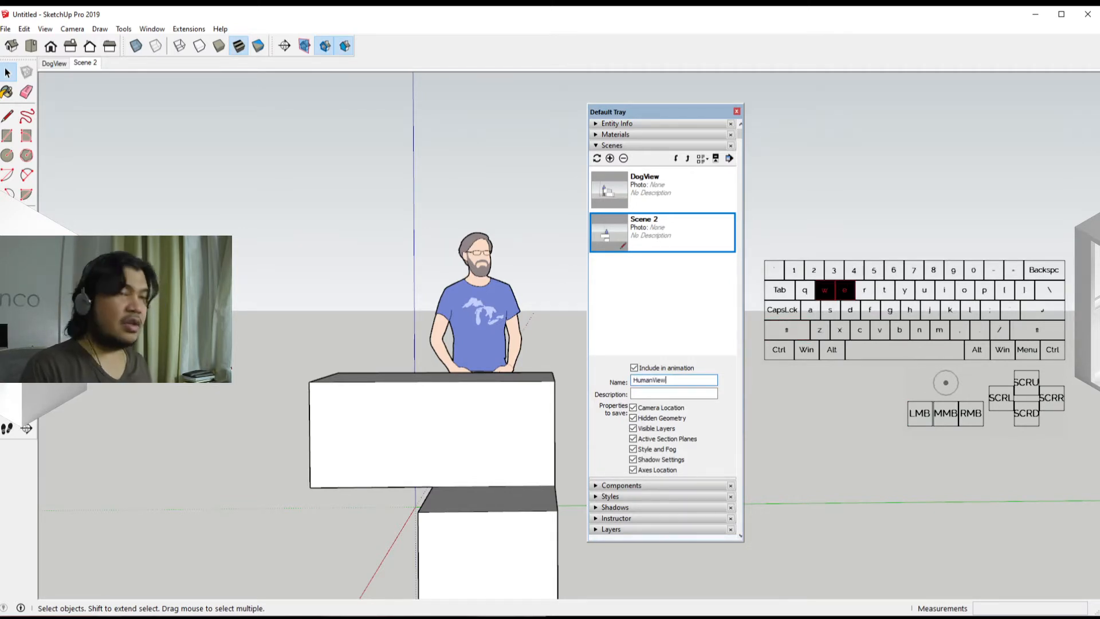
pyautogui.press('Return')
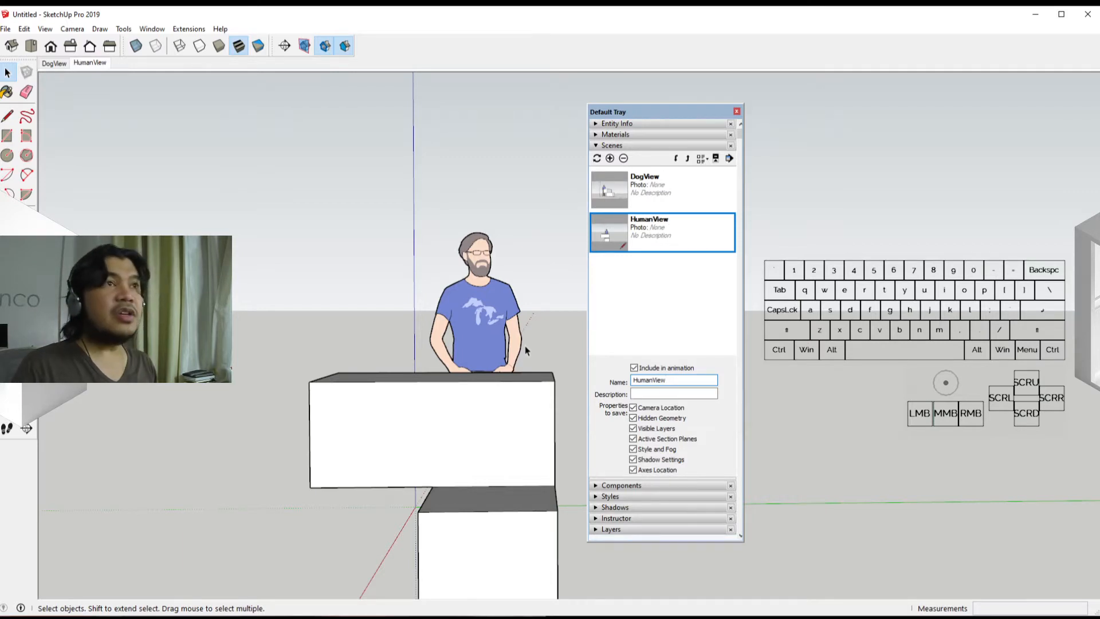
# Set up a higher, wider view showing the whole block and the full figure from above.
pyautogui.moveTo(525, 345); pyautogui.dragTo(327, 425, button='middle')
pyautogui.keyDown('shift'); pyautogui.moveTo(544, 367); pyautogui.dragTo(255, 422, button='middle'); pyautogui.keyUp('shift')
pyautogui.scroll(-2, 303, 433)
pyautogui.keyDown('shift'); pyautogui.moveTo(255, 423); pyautogui.dragTo(359, 427, button='middle'); pyautogui.keyUp('shift')
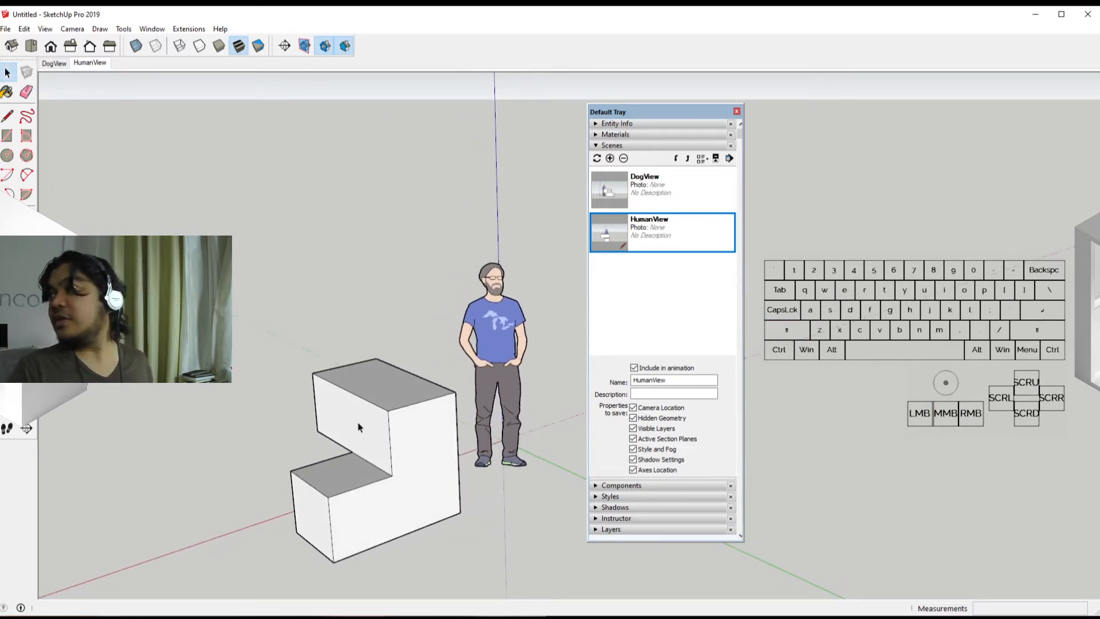
# Rename the HumanView scene as BirdView.
pyautogui.doubleClick(664, 380)
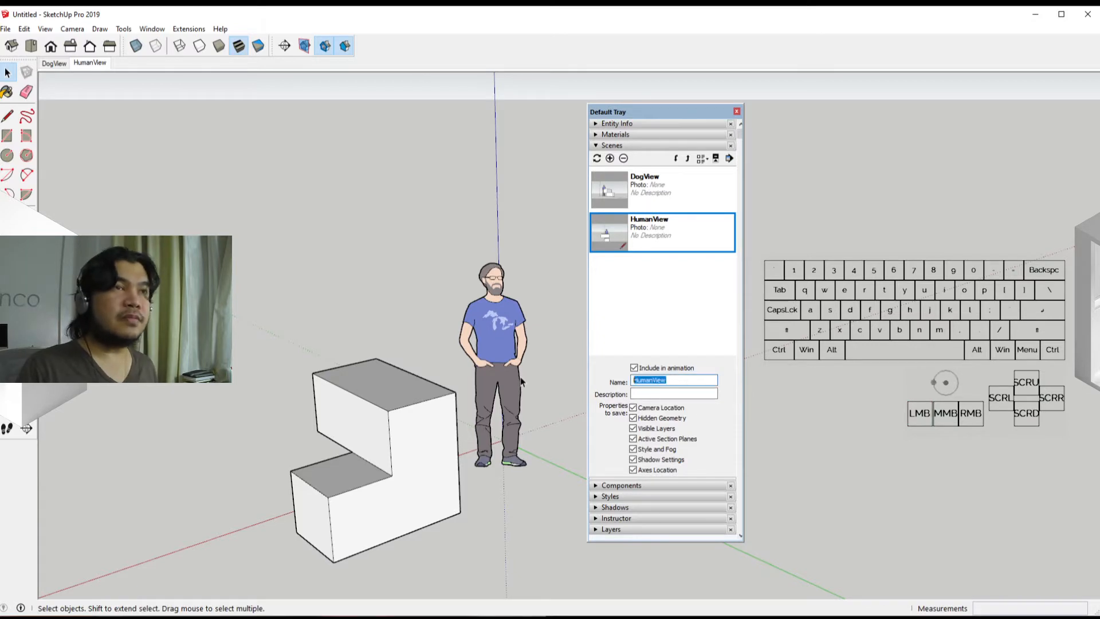
pyautogui.write('BirdView')
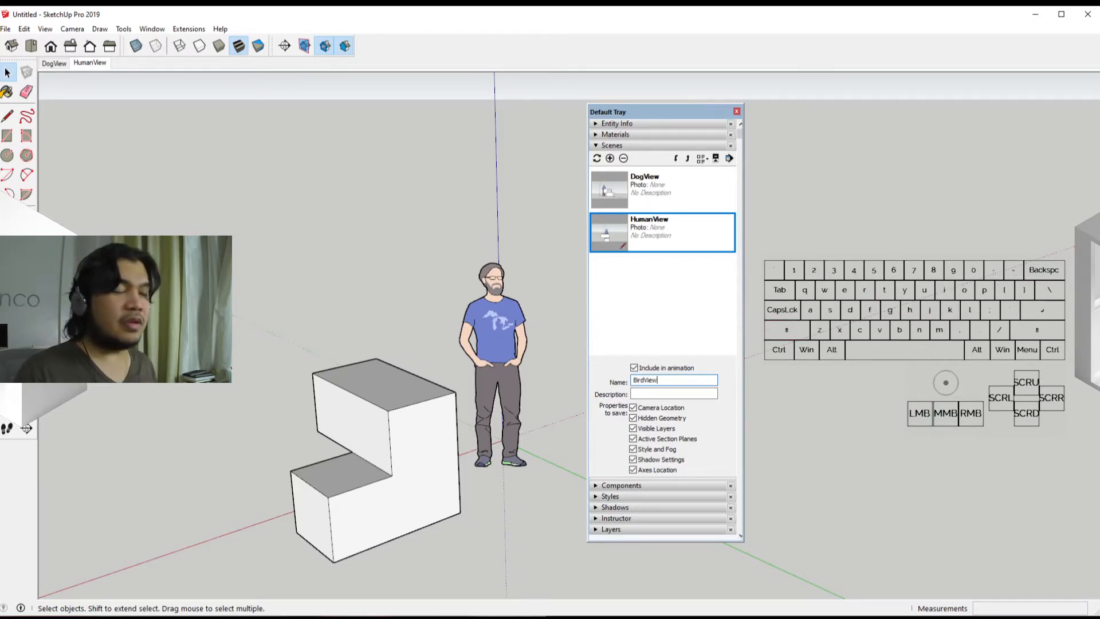
pyautogui.press('Return')
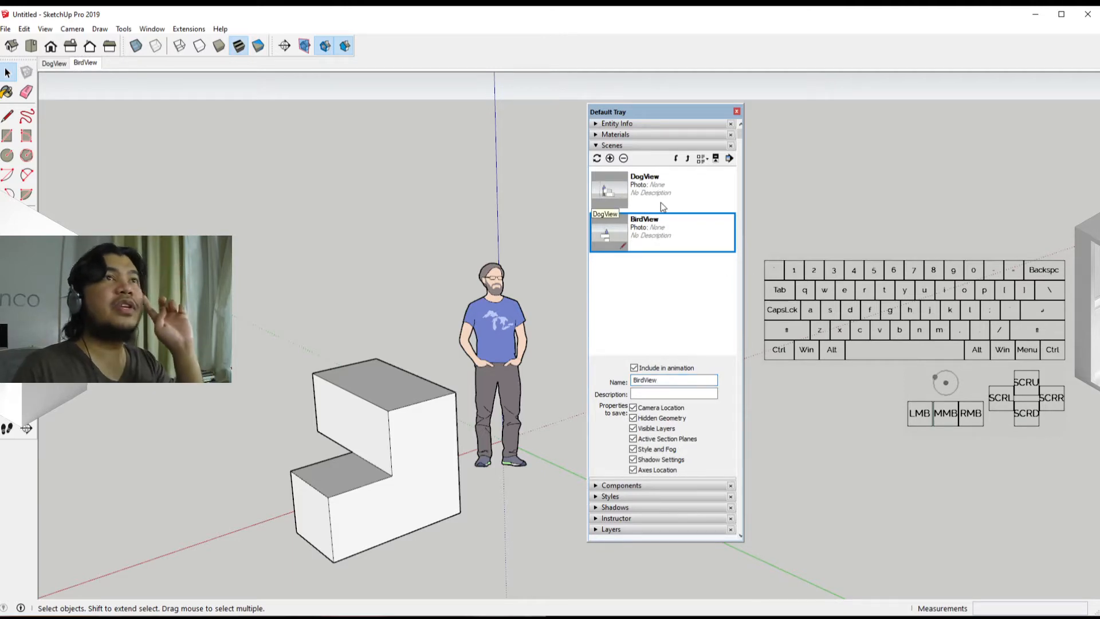
# Change the name of the second scene back to HumanView.
pyautogui.doubleClick(665, 381)
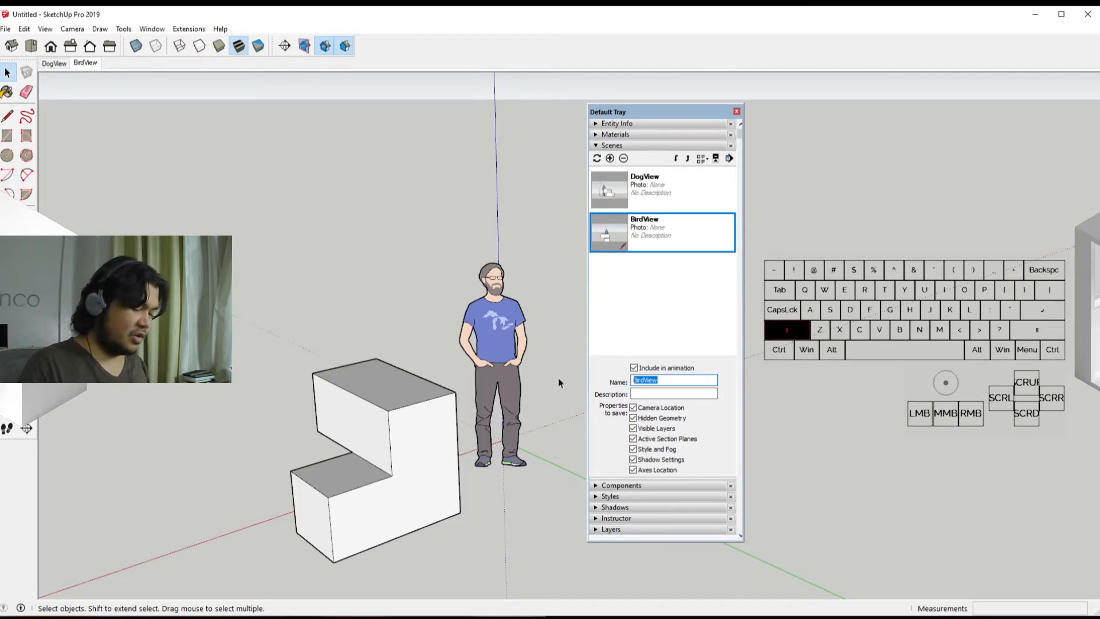
pyautogui.write('HumanView')
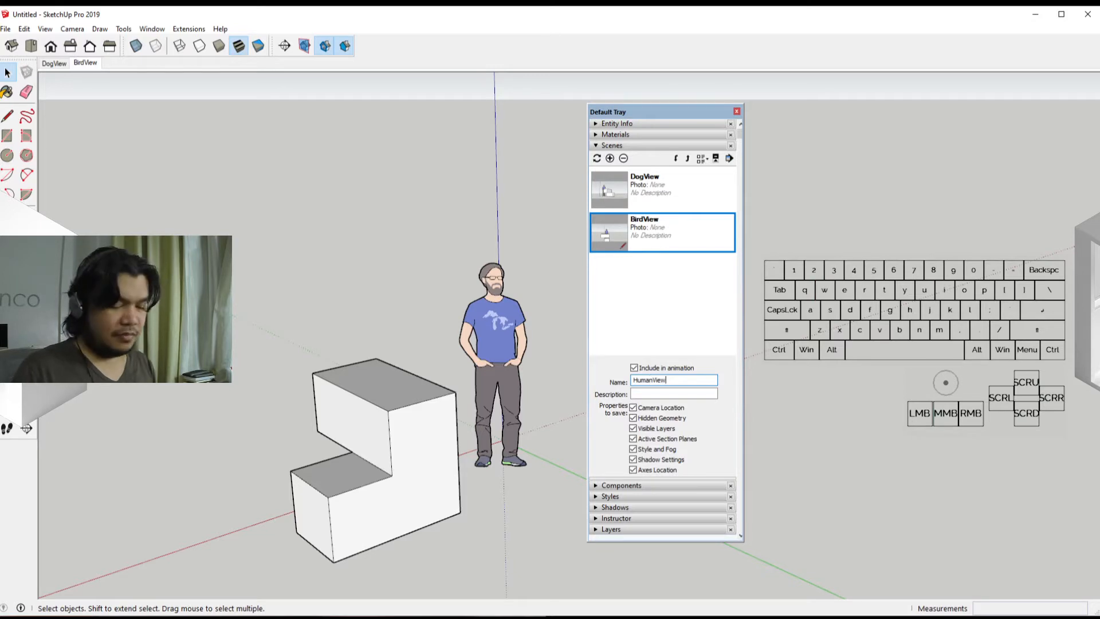
pyautogui.press('Return')
# Save the current raised view of the block and figure as a new scene named BirdView.
pyautogui.click(610, 158)
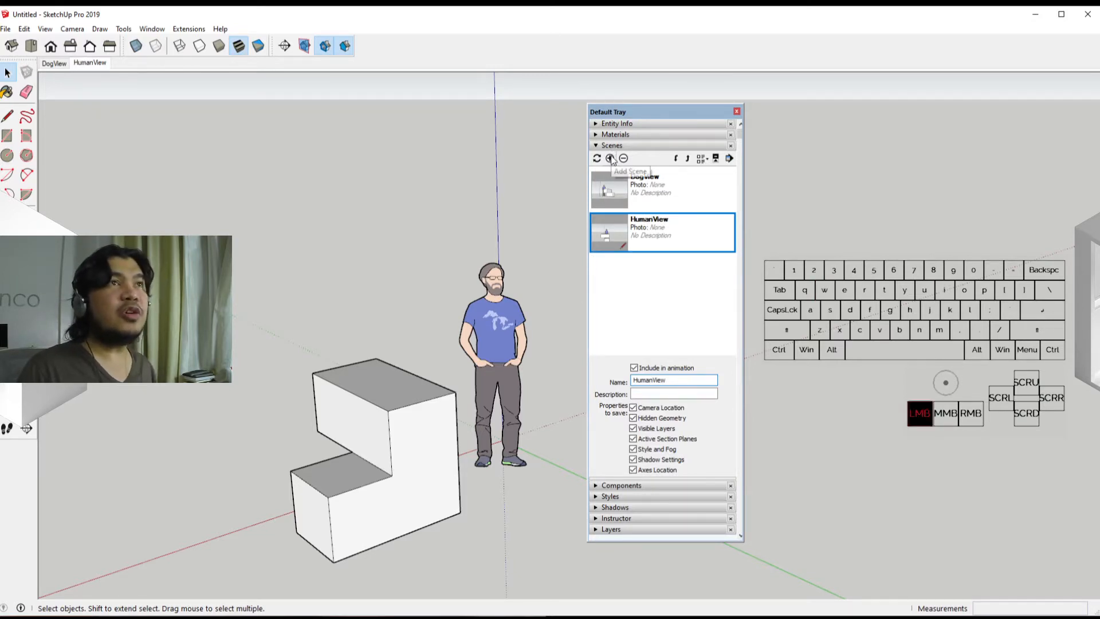
pyautogui.tripleClick(651, 381)
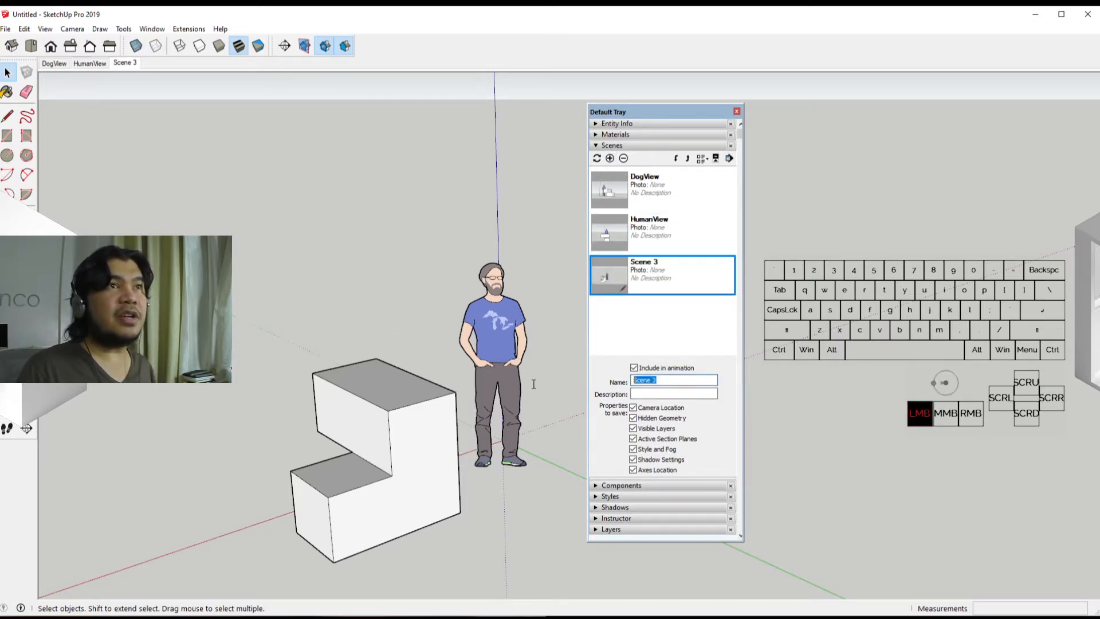
pyautogui.write('Bird')
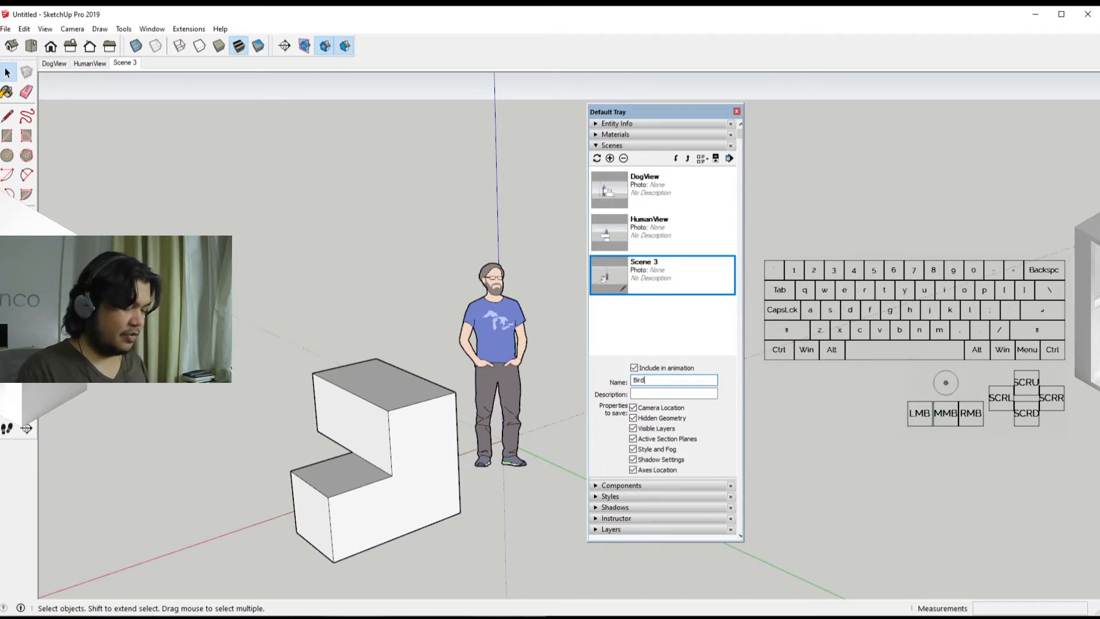
pyautogui.write('View')
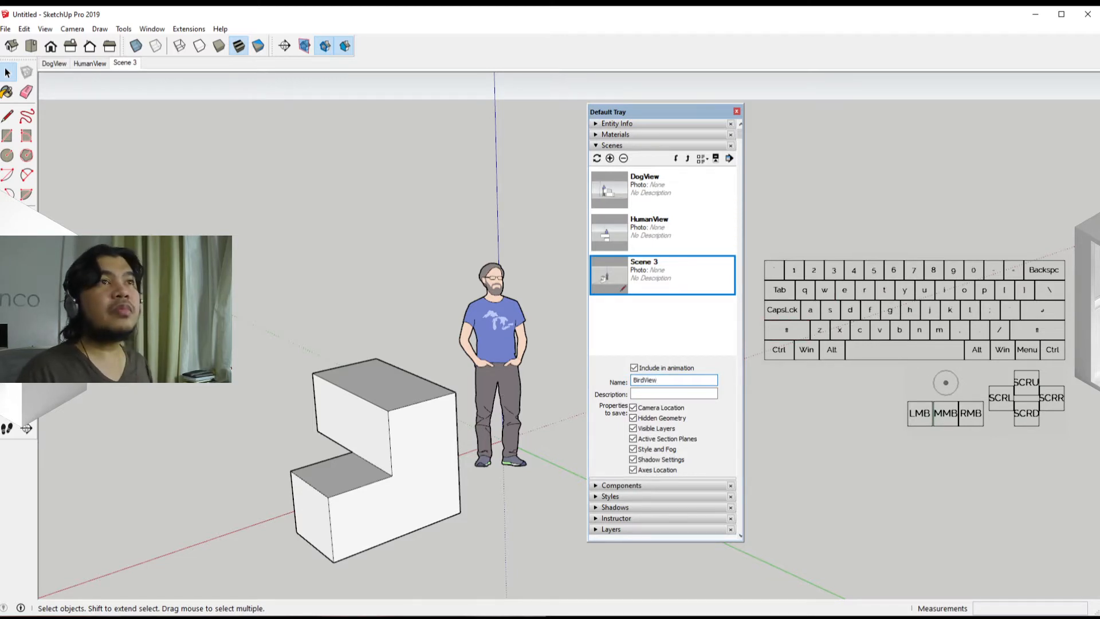
pyautogui.press('Return')
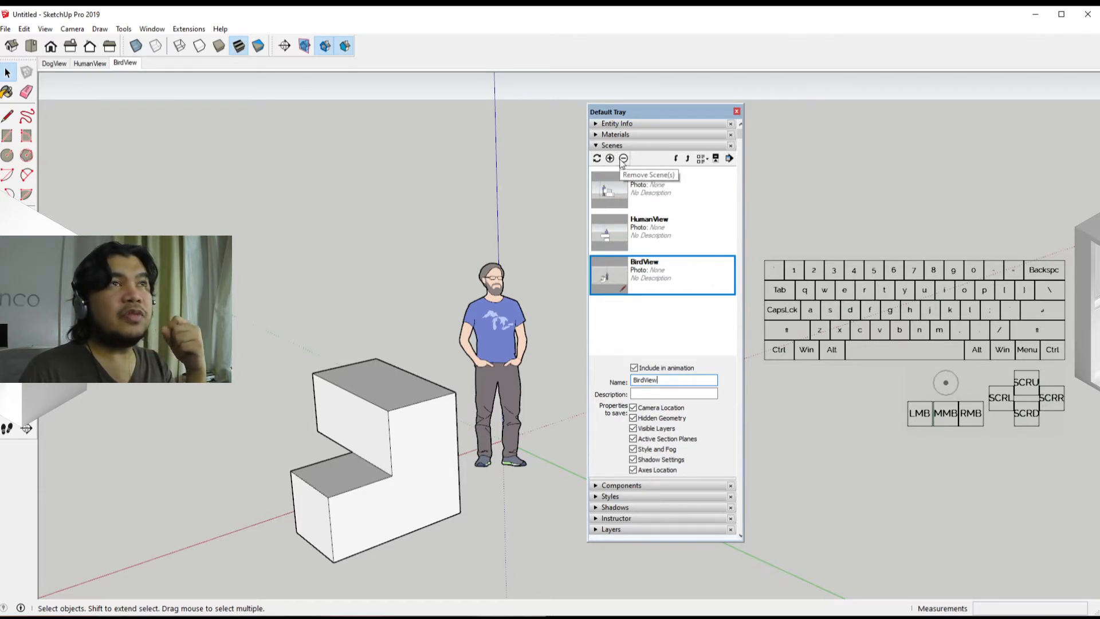
# Move the BirdView scene up and down the scene order, ending with it back in last place.
pyautogui.click(677, 159)
pyautogui.click(677, 159)
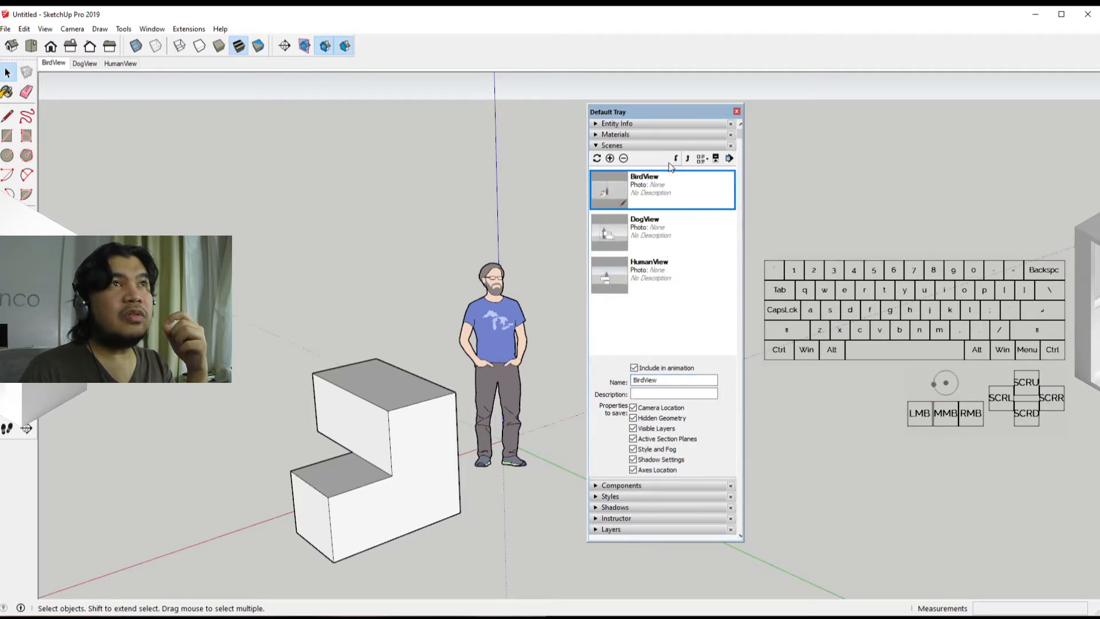
pyautogui.click(676, 160)
pyautogui.click(677, 160)
pyautogui.click(686, 160)
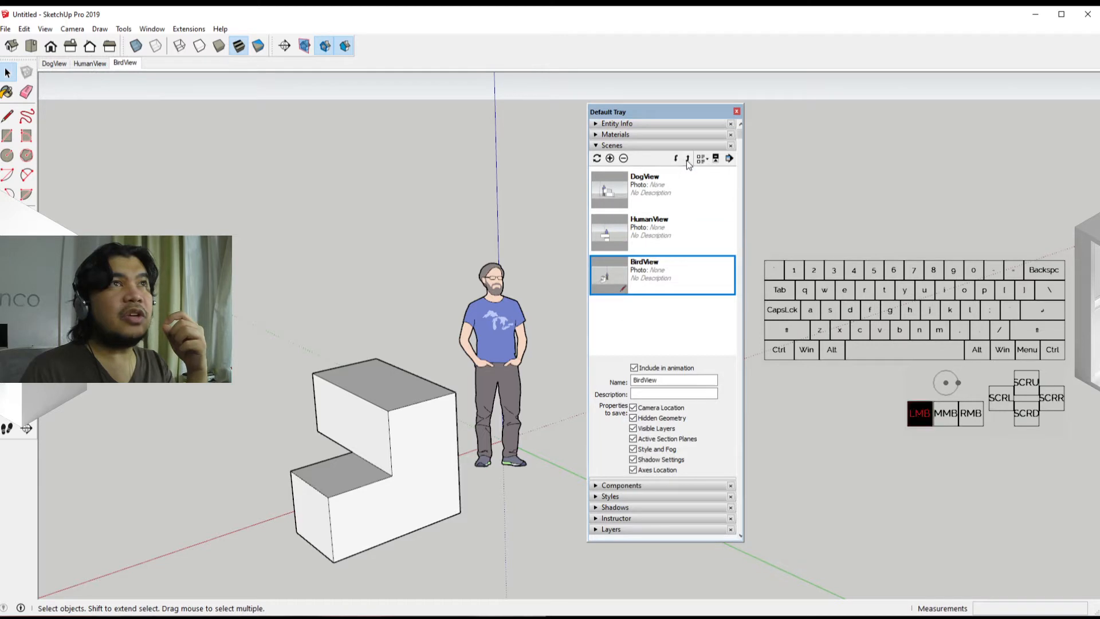
pyautogui.click(687, 160)
pyautogui.click(676, 160)
pyautogui.click(678, 161)
pyautogui.click(687, 162)
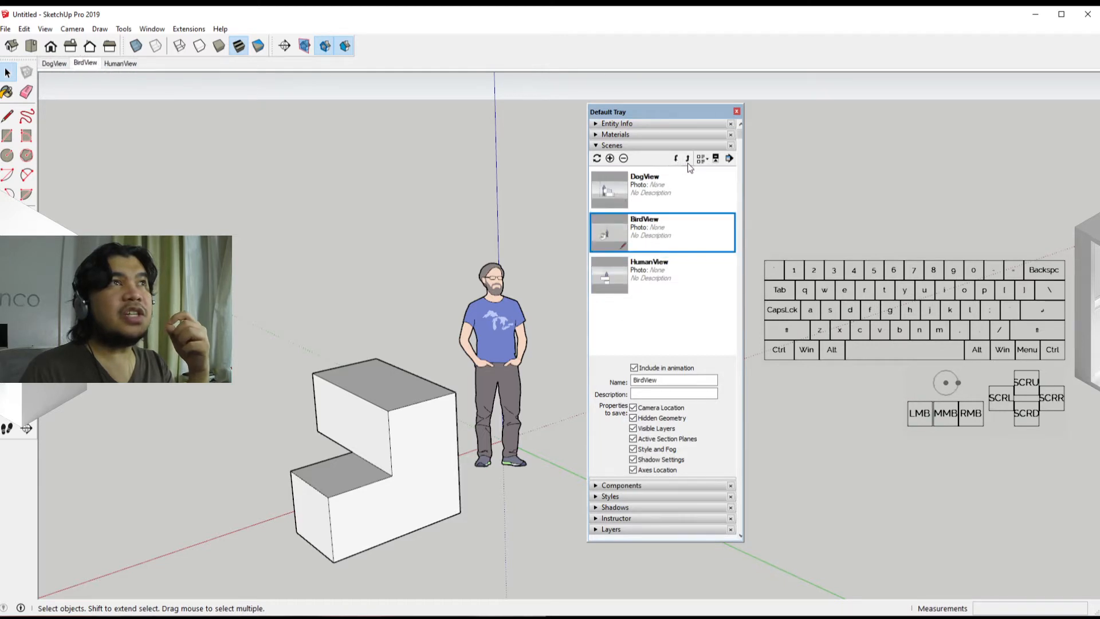
pyautogui.click(687, 163)
pyautogui.click(677, 160)
pyautogui.click(676, 160)
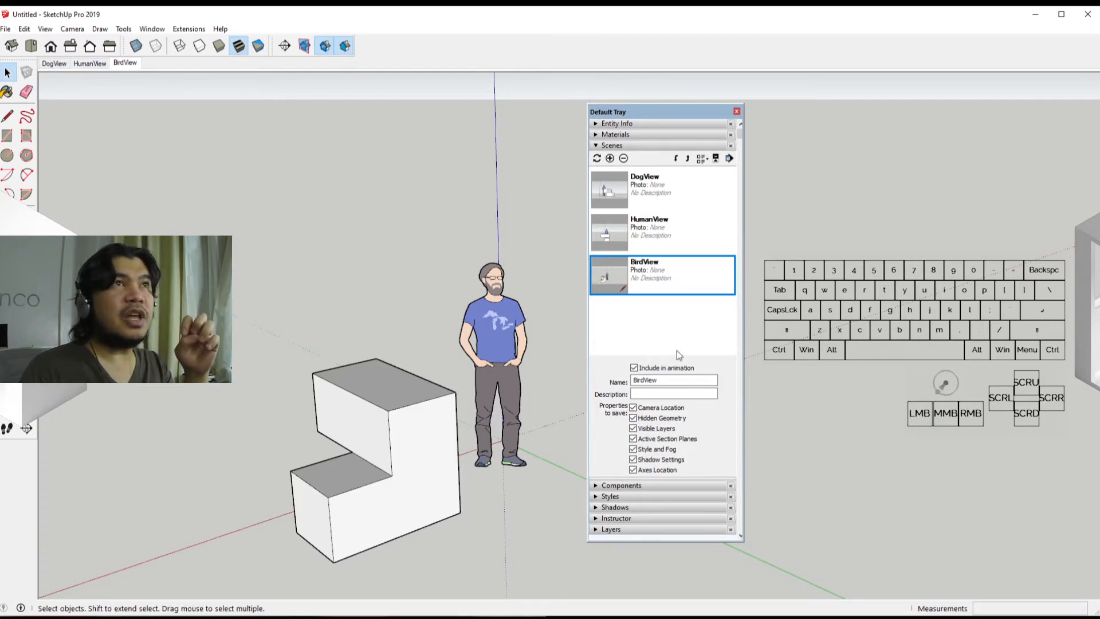
# Show the scenes as List, Large Thumbnails and Small Thumbnails in turn, and return to the Details display.
pyautogui.click(708, 162)
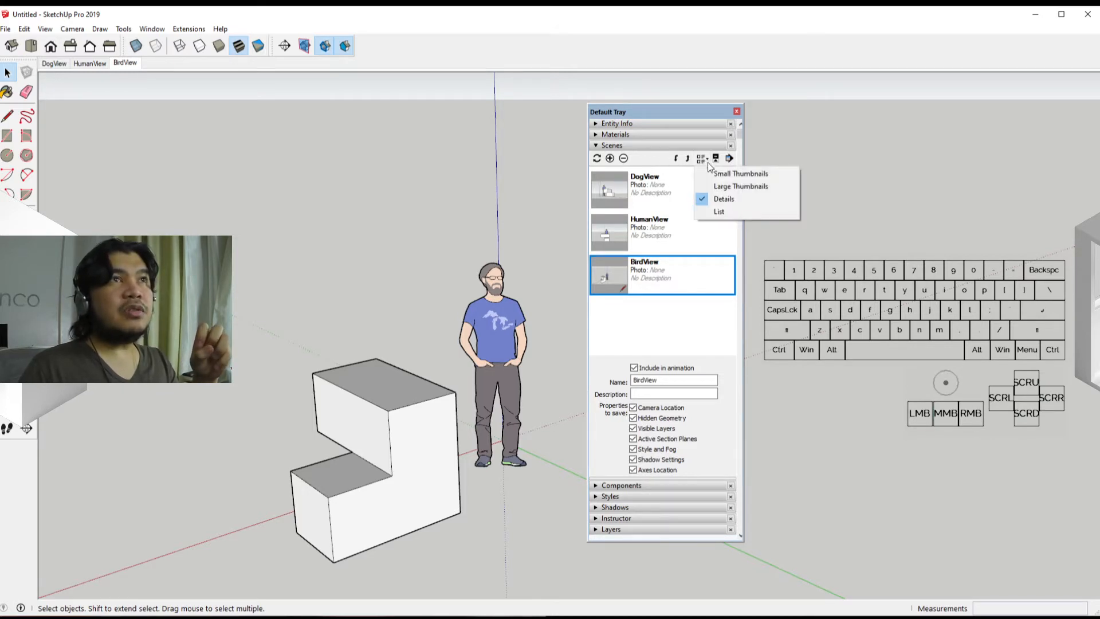
pyautogui.click(710, 212)
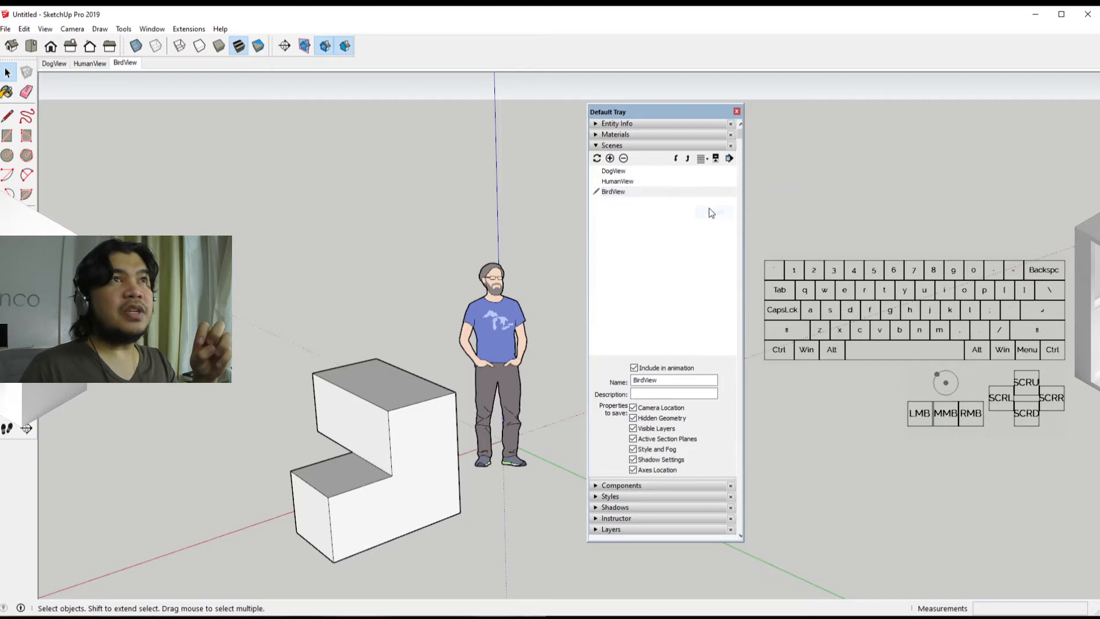
pyautogui.click(703, 159)
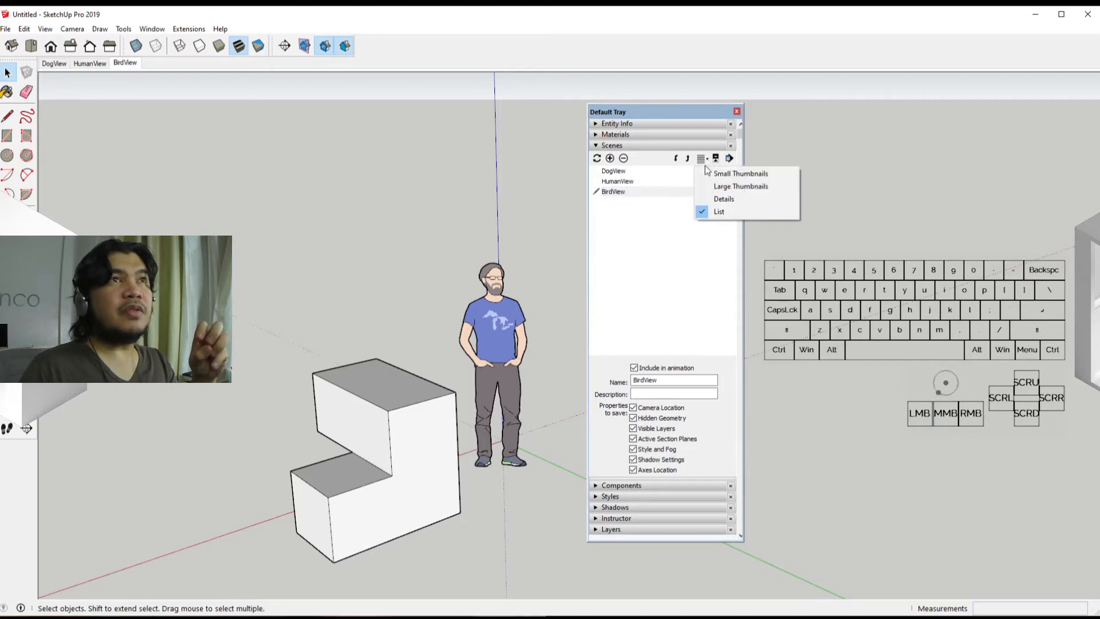
pyautogui.click(727, 187)
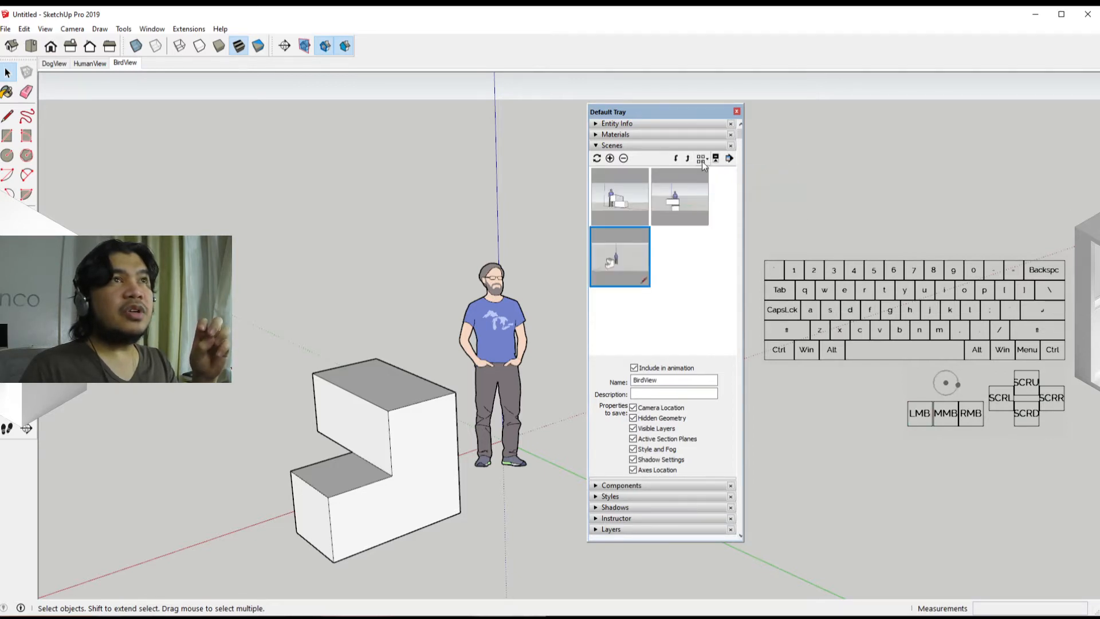
pyautogui.click(703, 161)
pyautogui.click(710, 174)
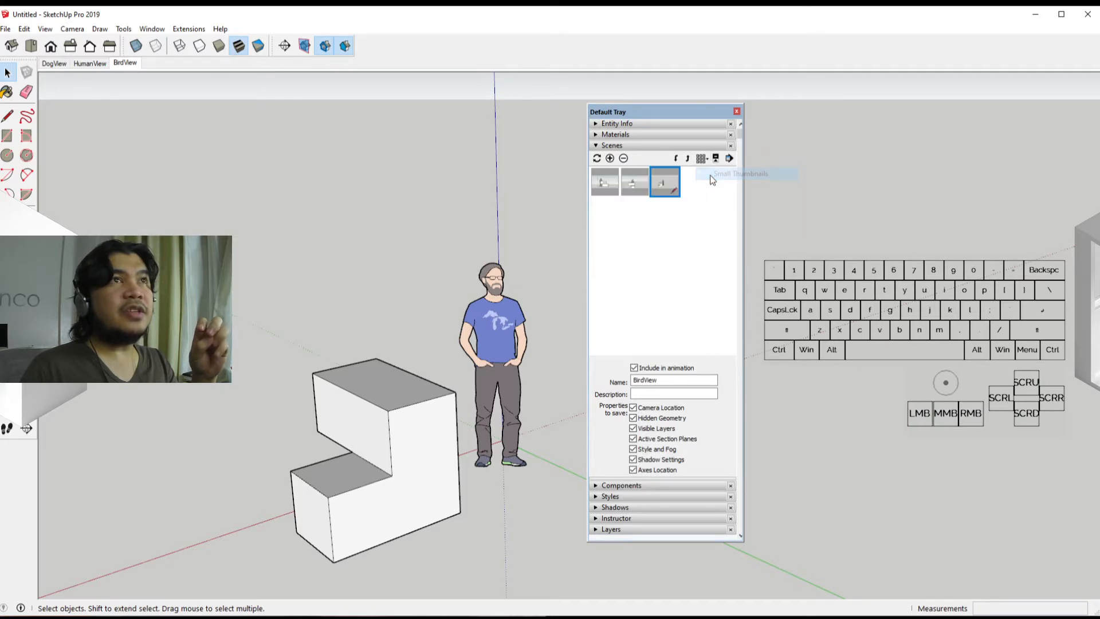
pyautogui.click(701, 159)
pyautogui.click(723, 198)
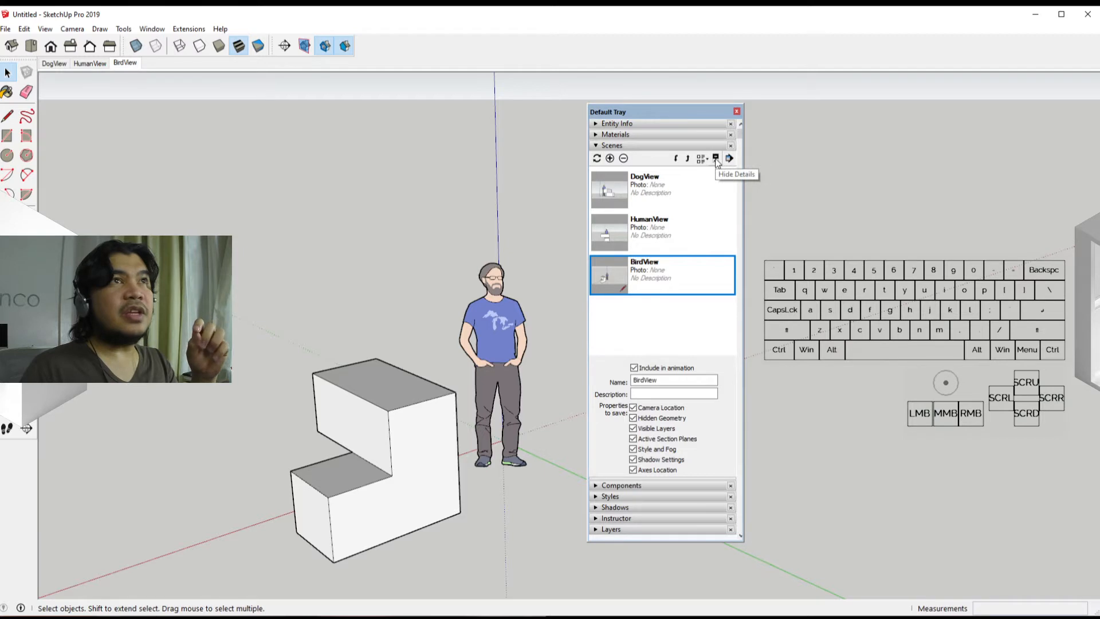
# Hide and show the scene details several times, and look over the available scene commands without applying any.
pyautogui.click(716, 159)
pyautogui.click(716, 160)
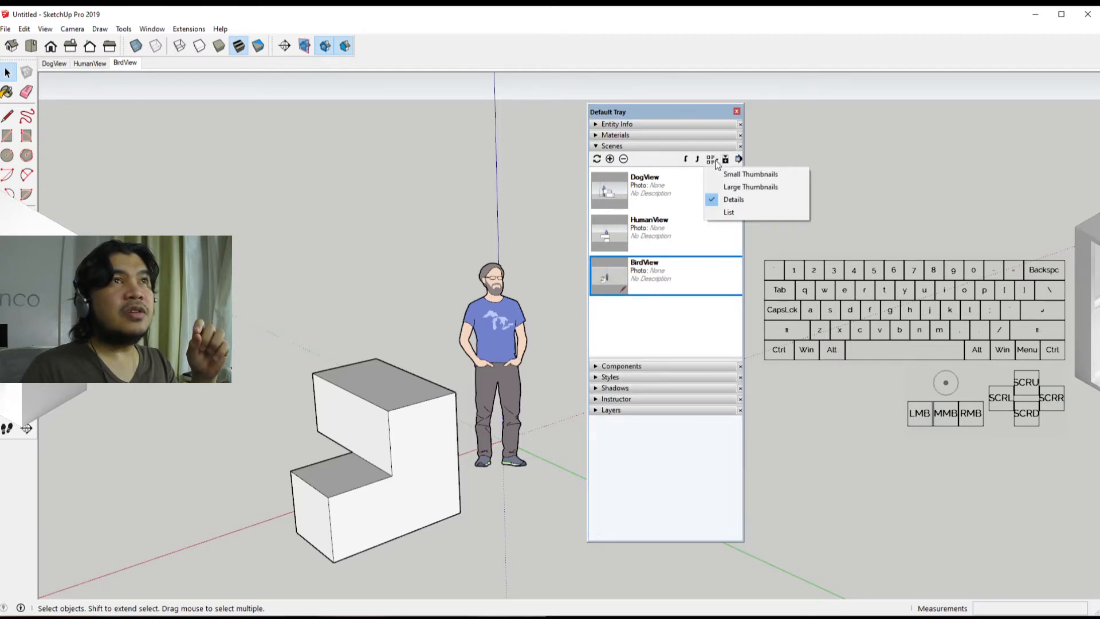
pyautogui.click(725, 160)
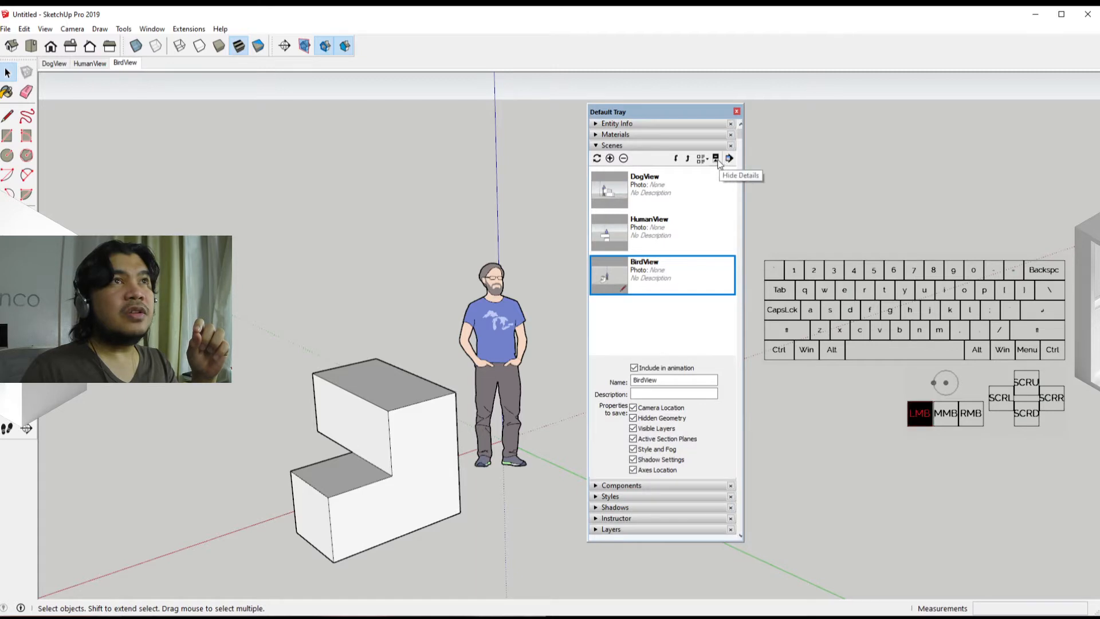
pyautogui.click(718, 162)
pyautogui.click(725, 165)
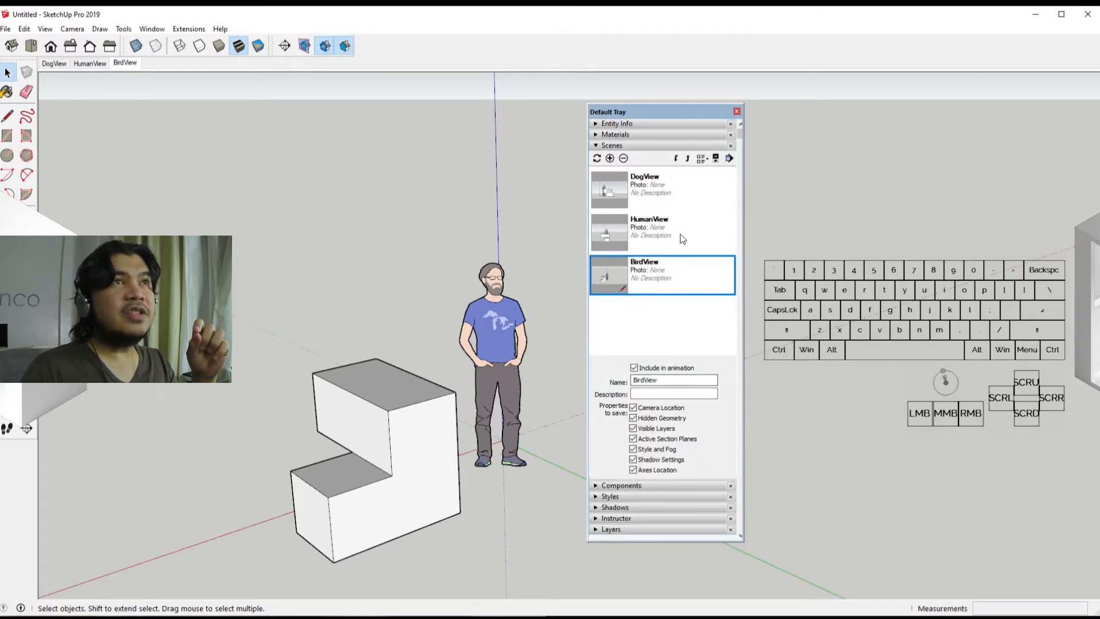
pyautogui.click(717, 160)
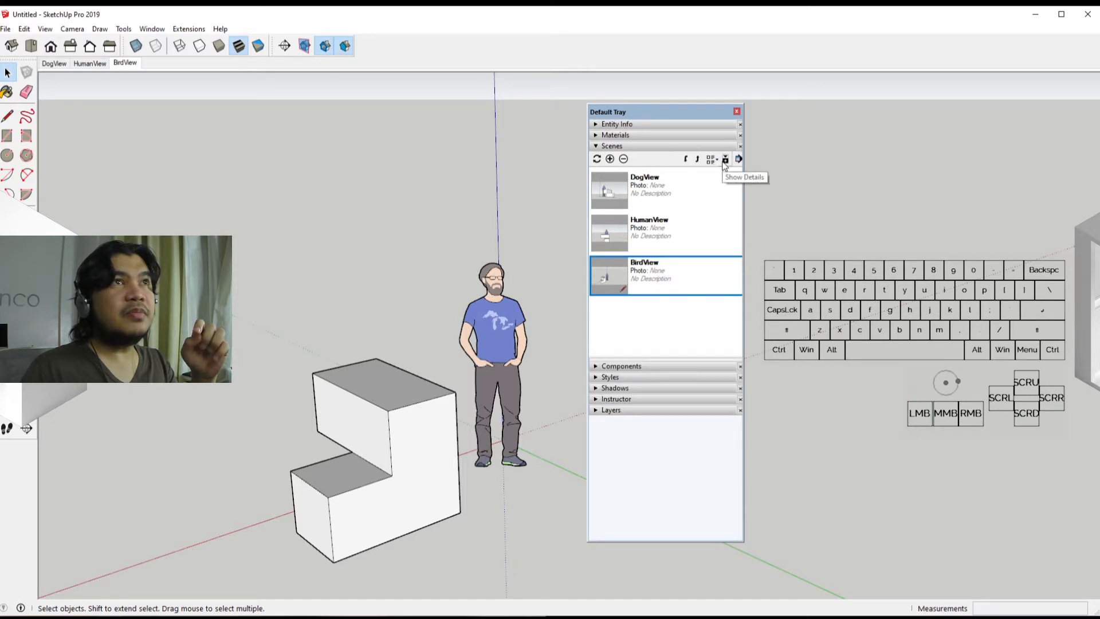
pyautogui.click(724, 163)
pyautogui.click(731, 160)
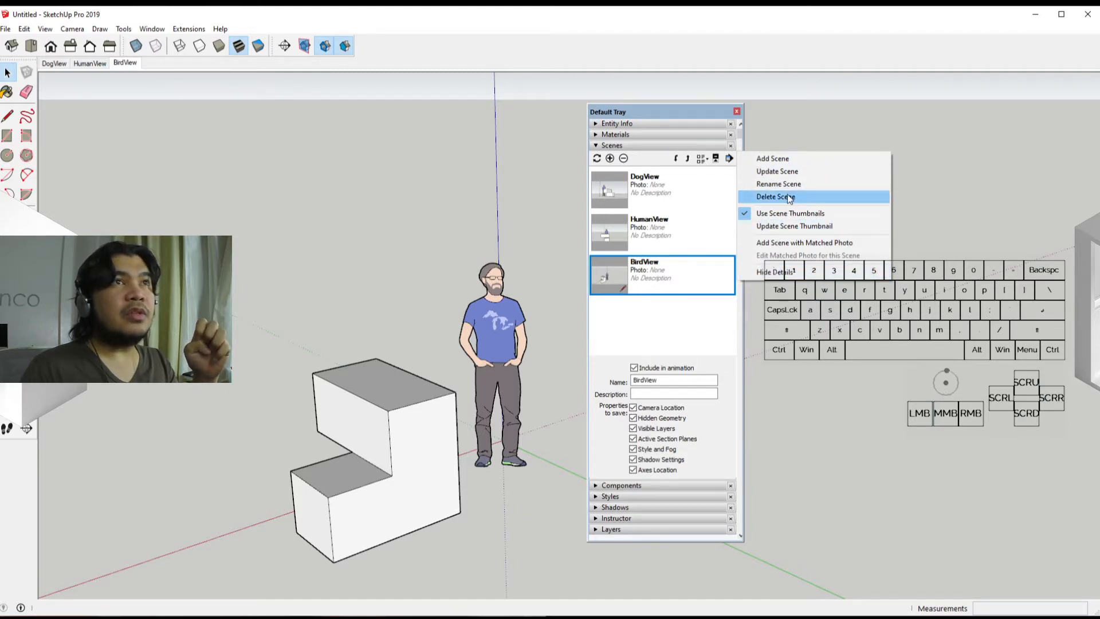
pyautogui.click(688, 327)
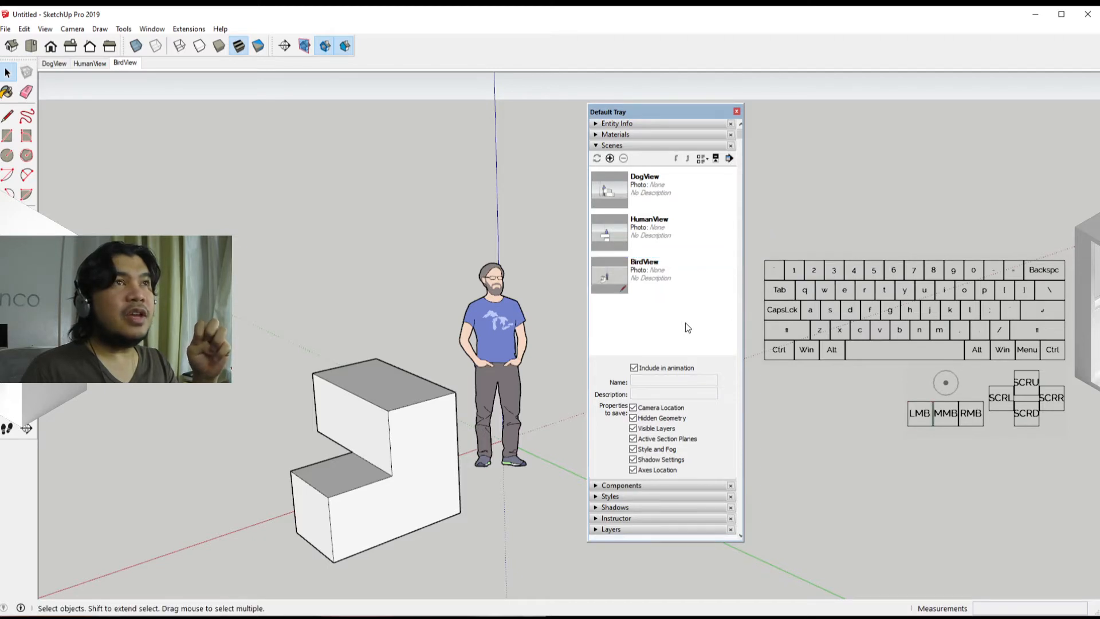
# View the DogView, HumanView and BirdView scenes one after another to check the camera transitions.
pyautogui.click(58, 64)
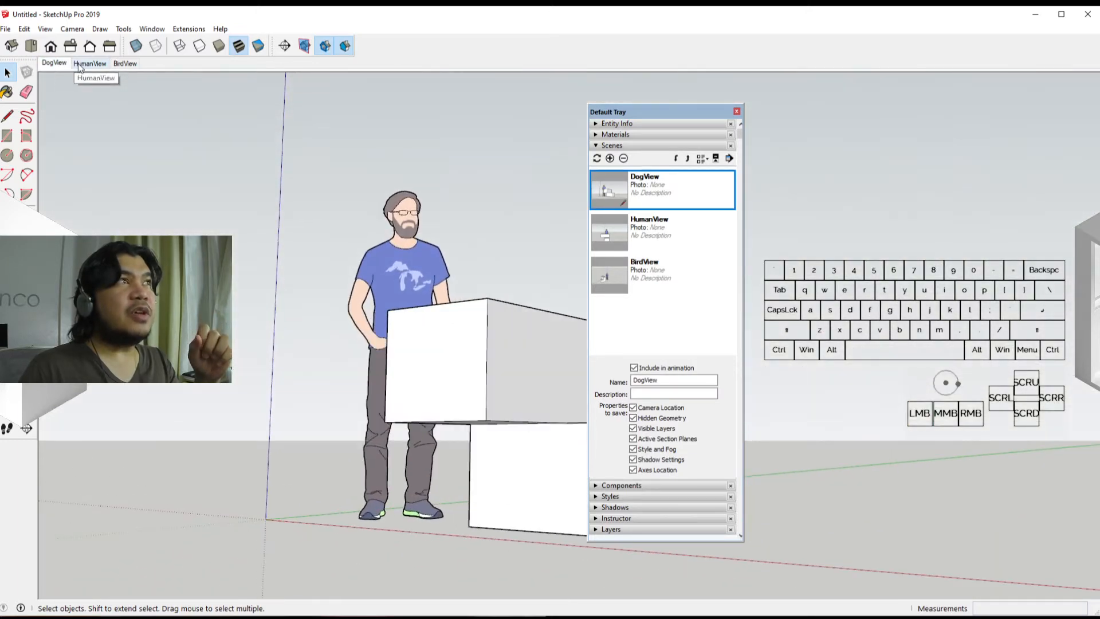
pyautogui.click(83, 64)
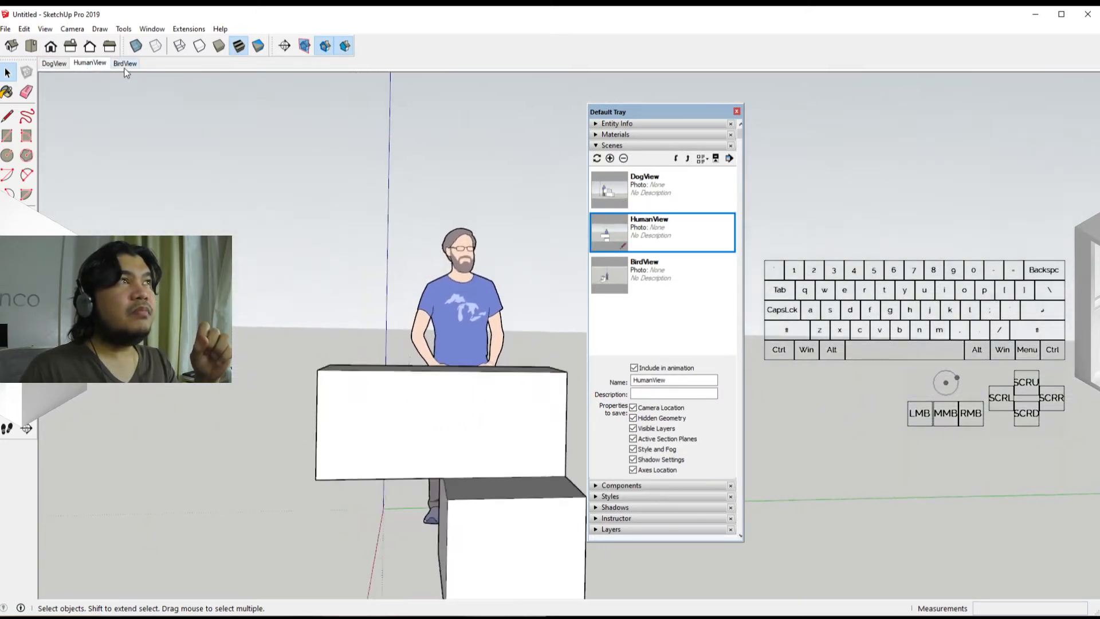
pyautogui.click(126, 64)
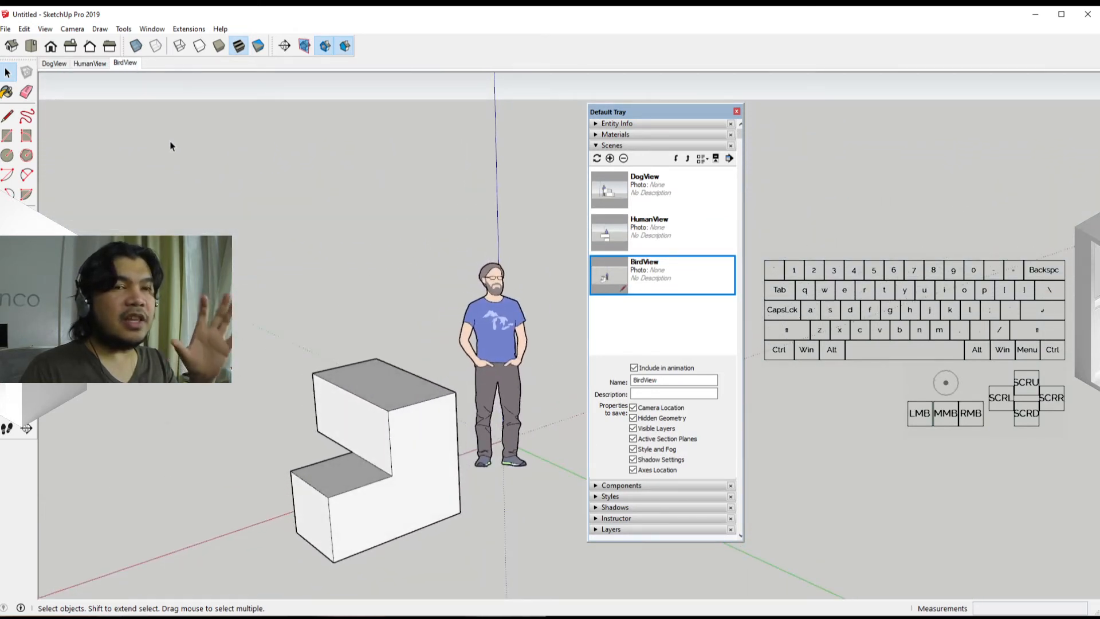
# Set the scene transition time to 10 seconds in the model's animation settings.
pyautogui.click(80, 31)
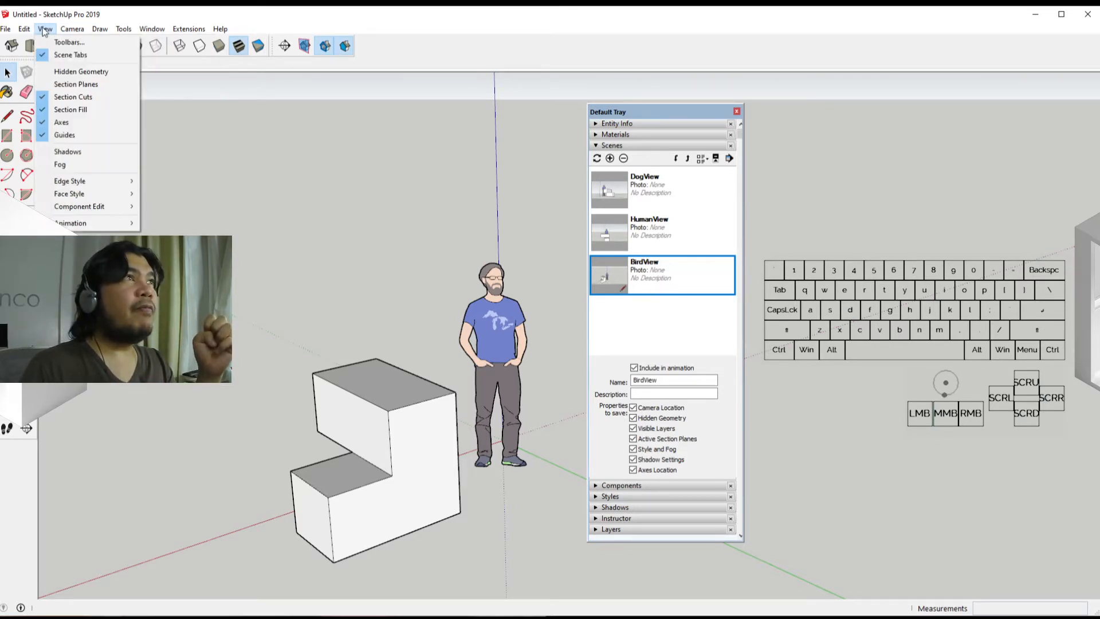
pyautogui.moveTo(144, 29)
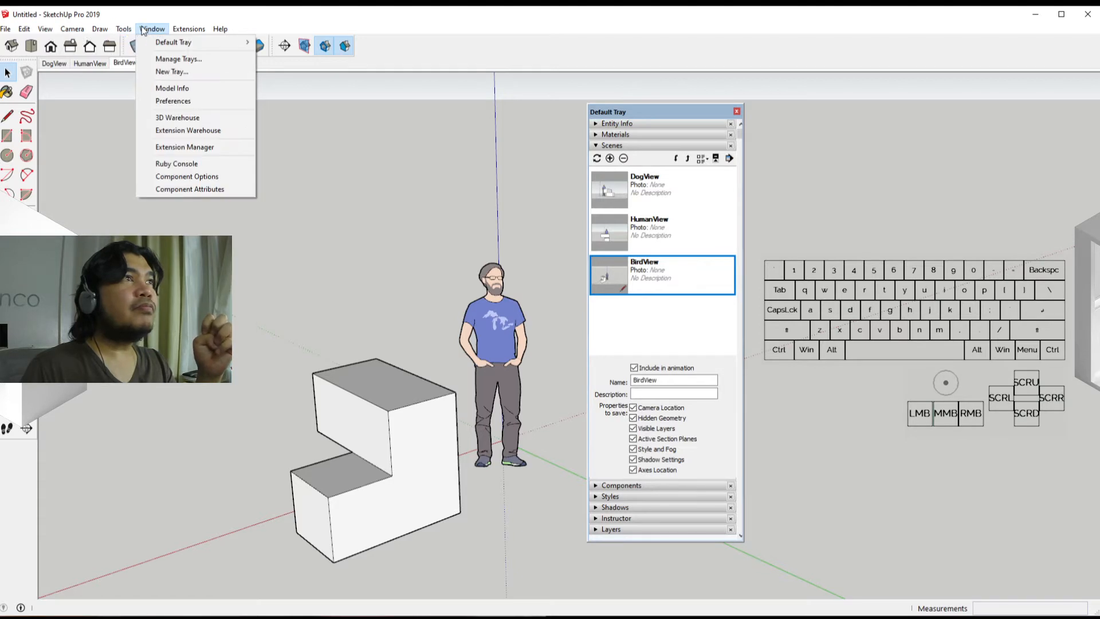
pyautogui.moveTo(8, 32)
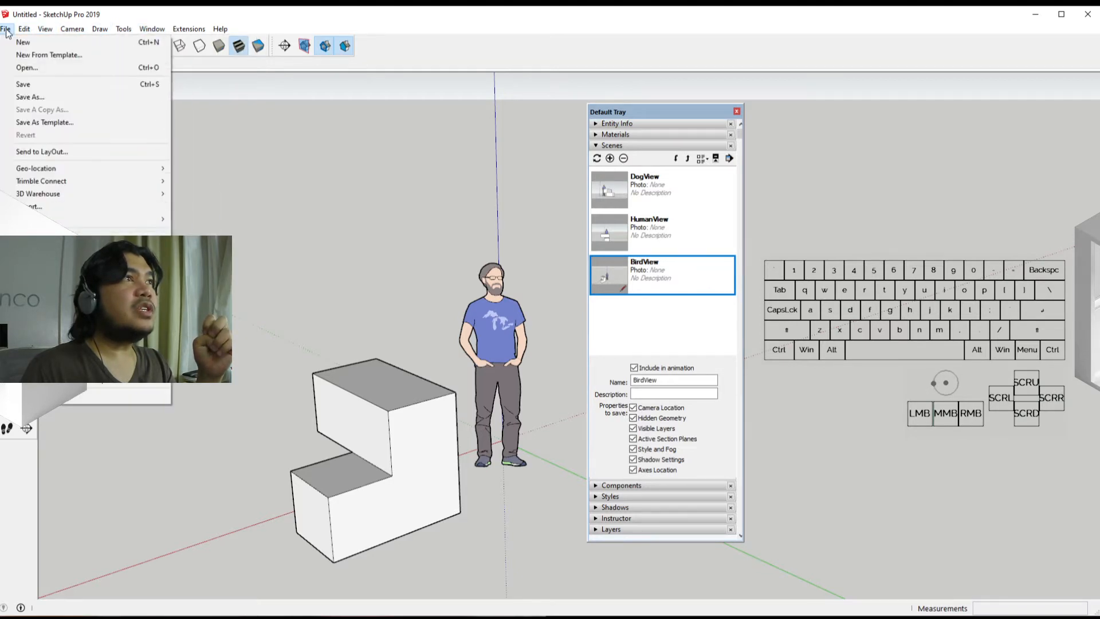
pyautogui.moveTo(42, 31)
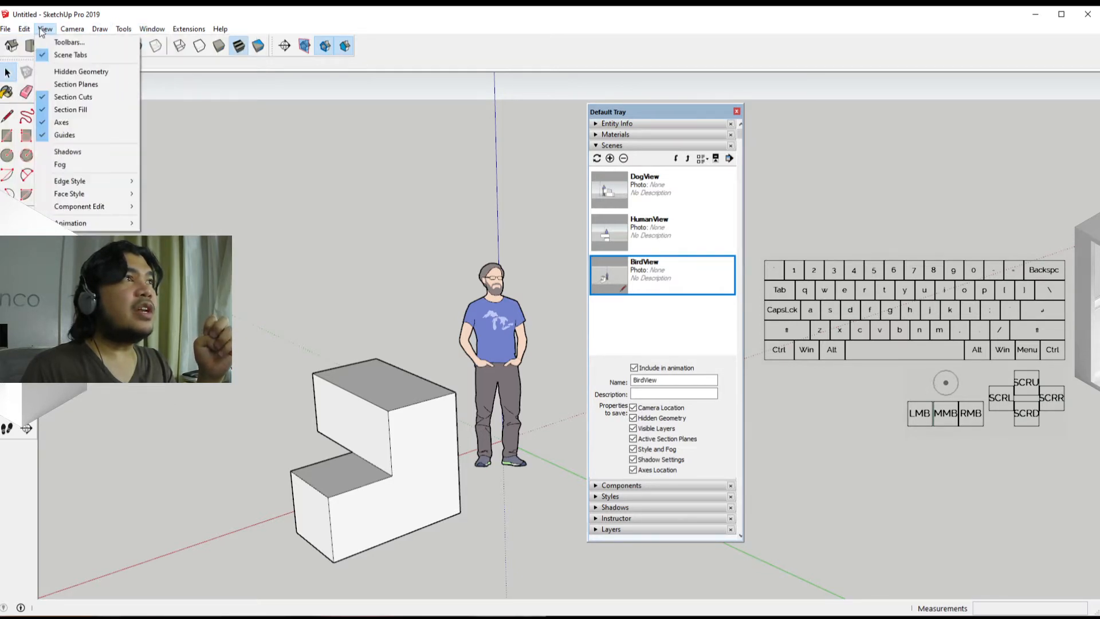
pyautogui.moveTo(57, 221)
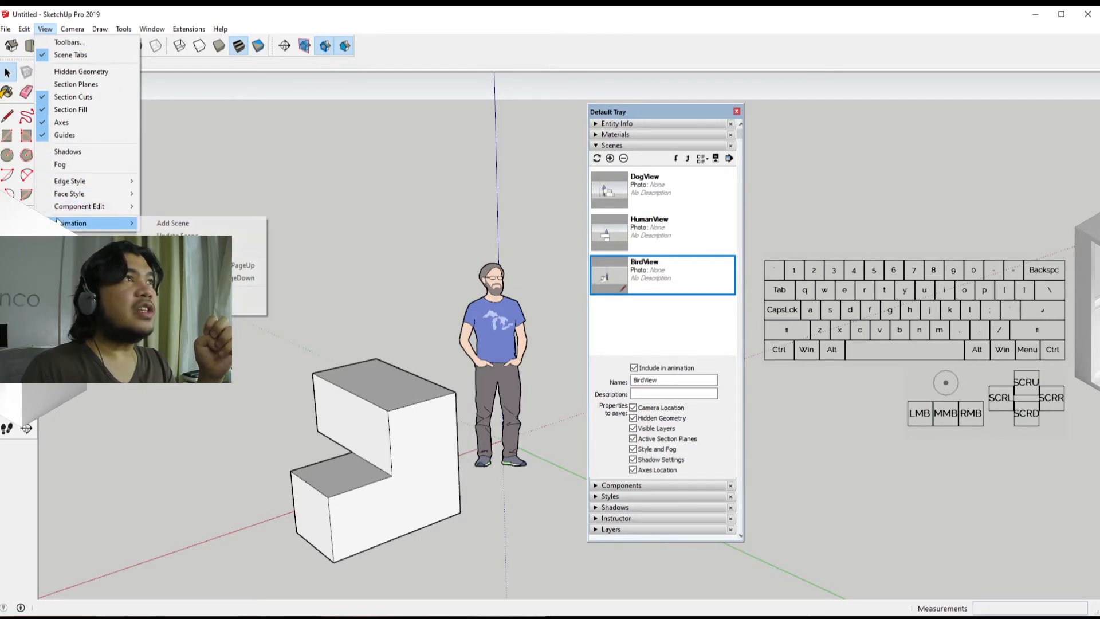
pyautogui.click(240, 305)
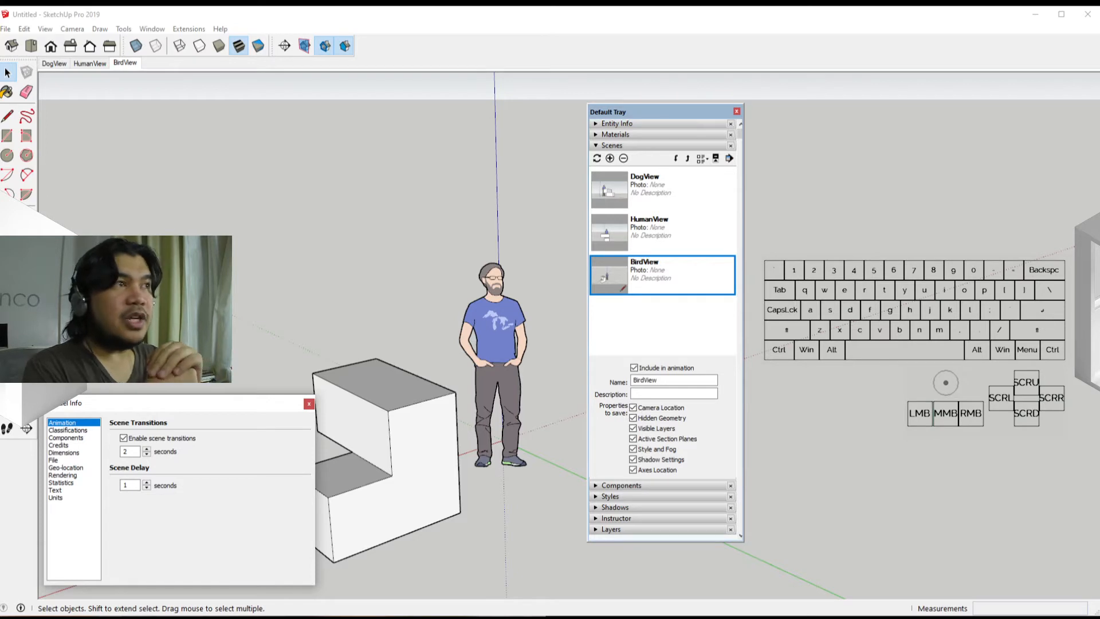
pyautogui.click(135, 451)
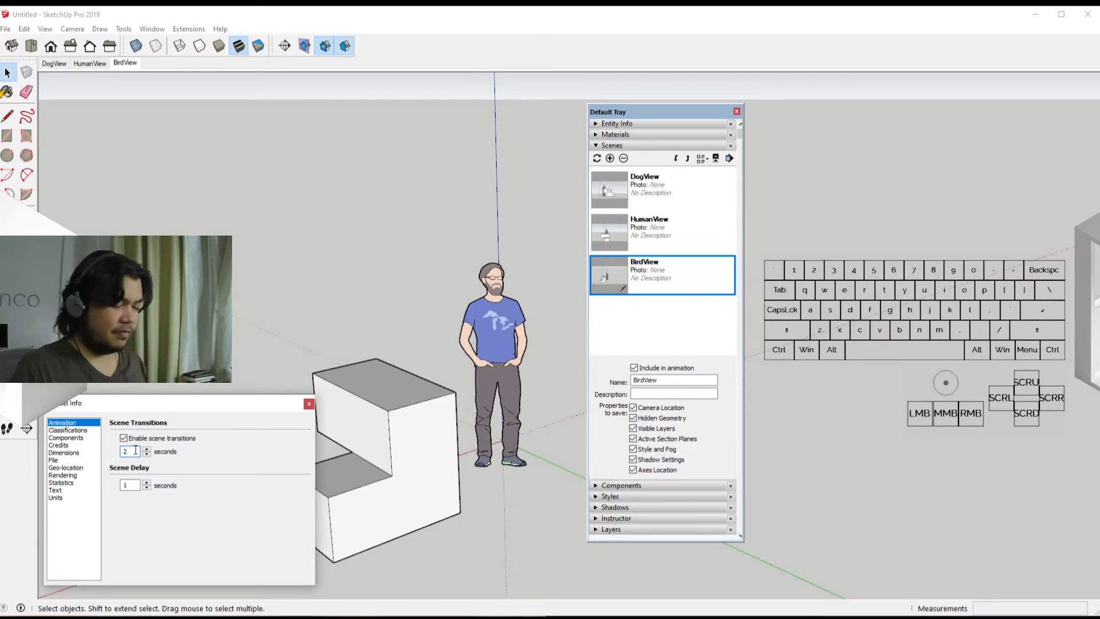
pyautogui.press('BackSpace')
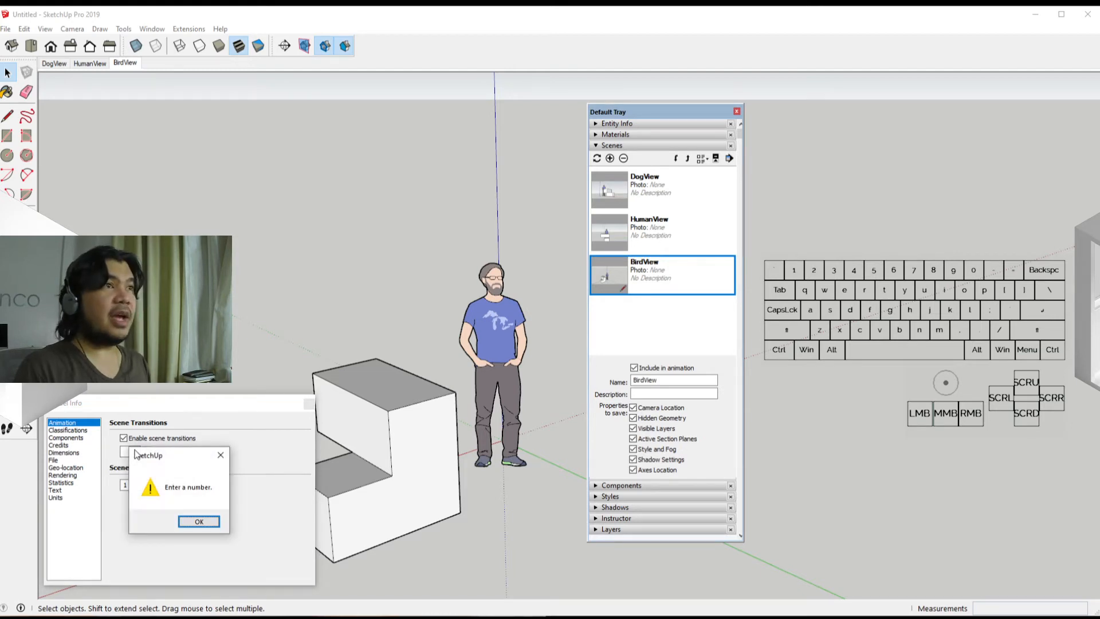
pyautogui.press('Return')
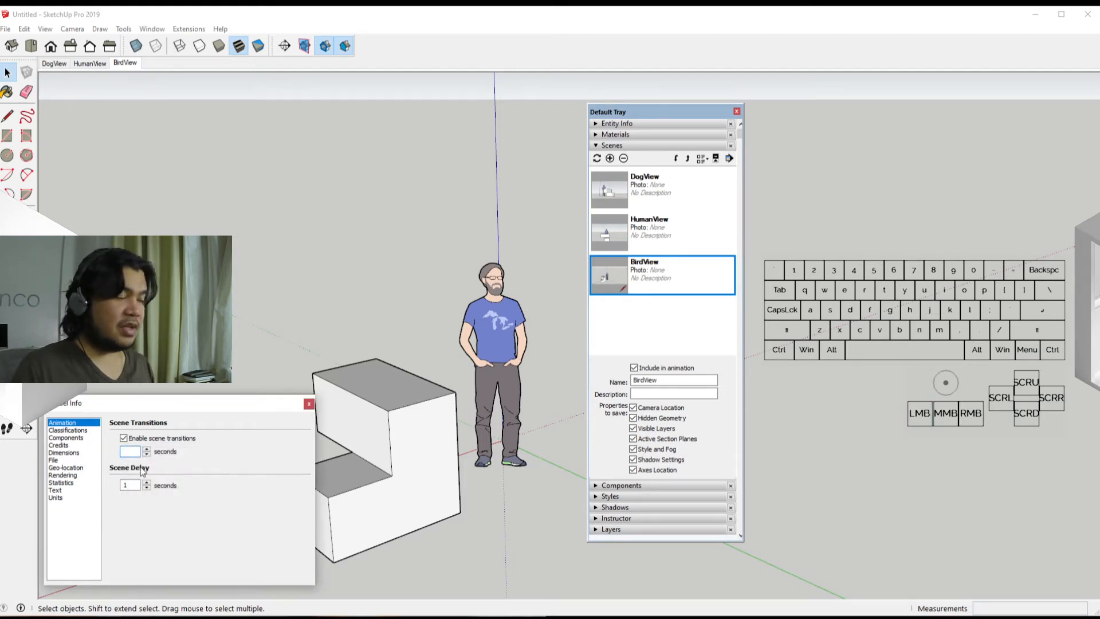
pyautogui.write('10')
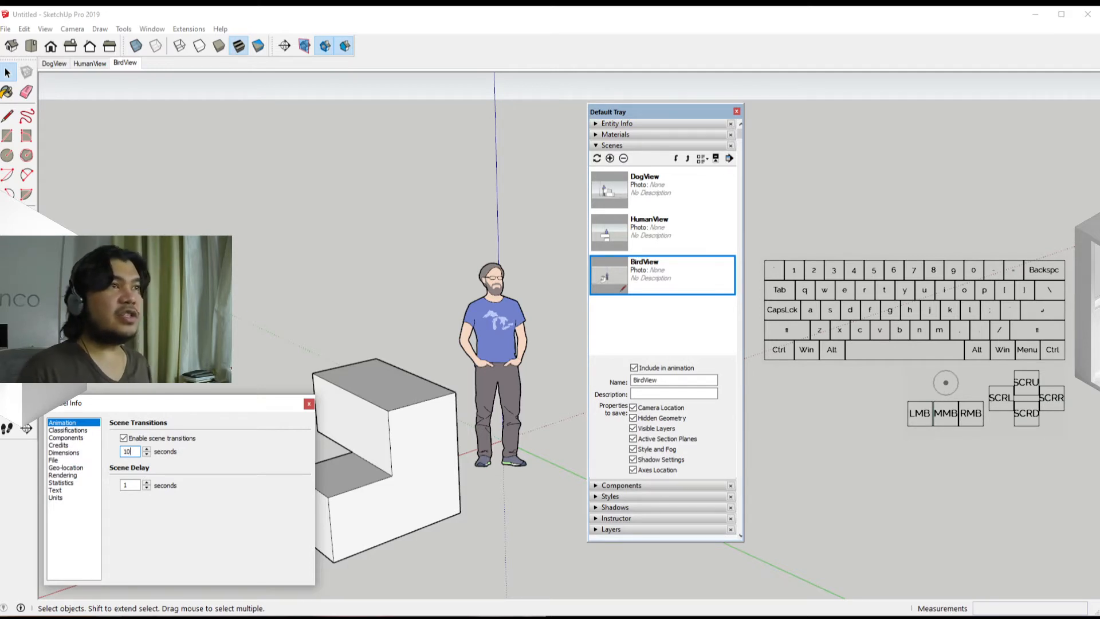
pyautogui.press('Return')
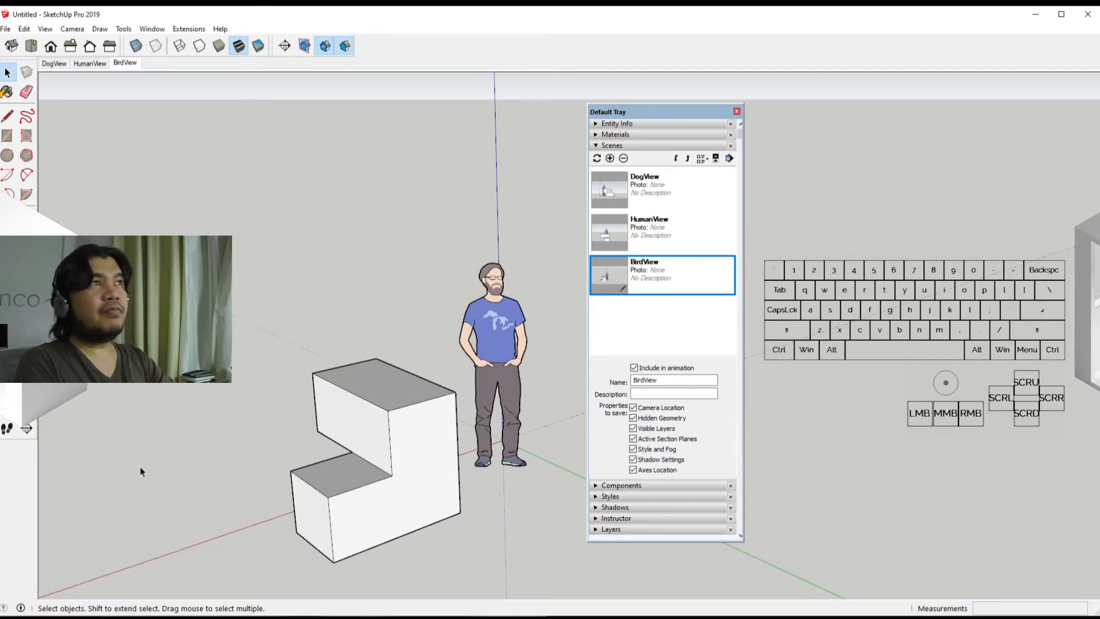
# Switch to the HumanView scene and place a Bench from the Components Sampler collection beside the stepped block.
pyautogui.click(90, 63)
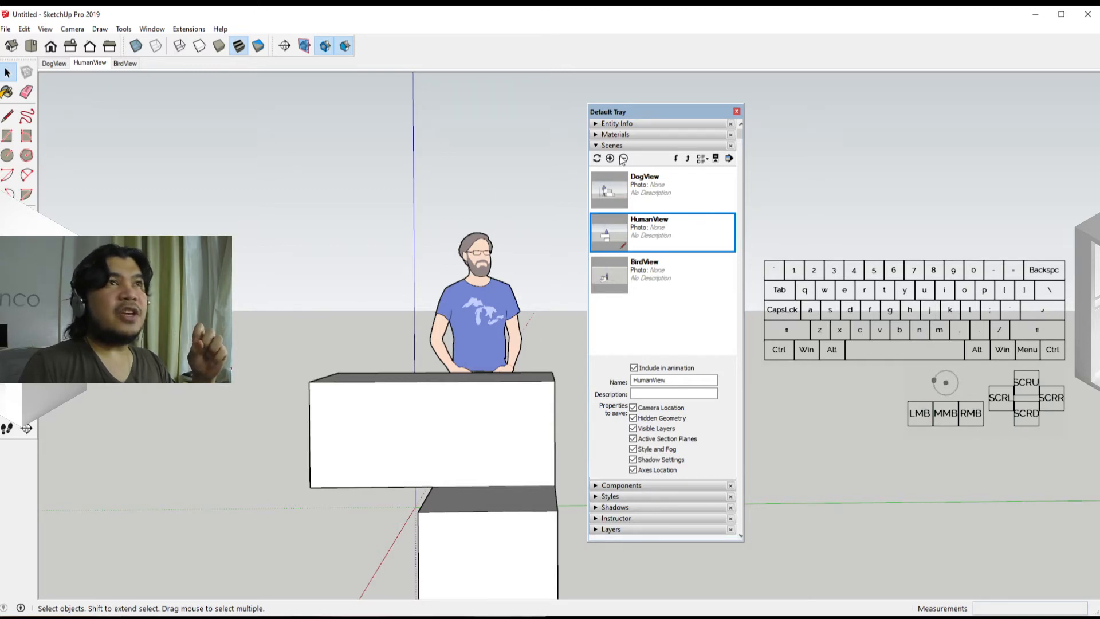
pyautogui.click(597, 144)
pyautogui.click(596, 159)
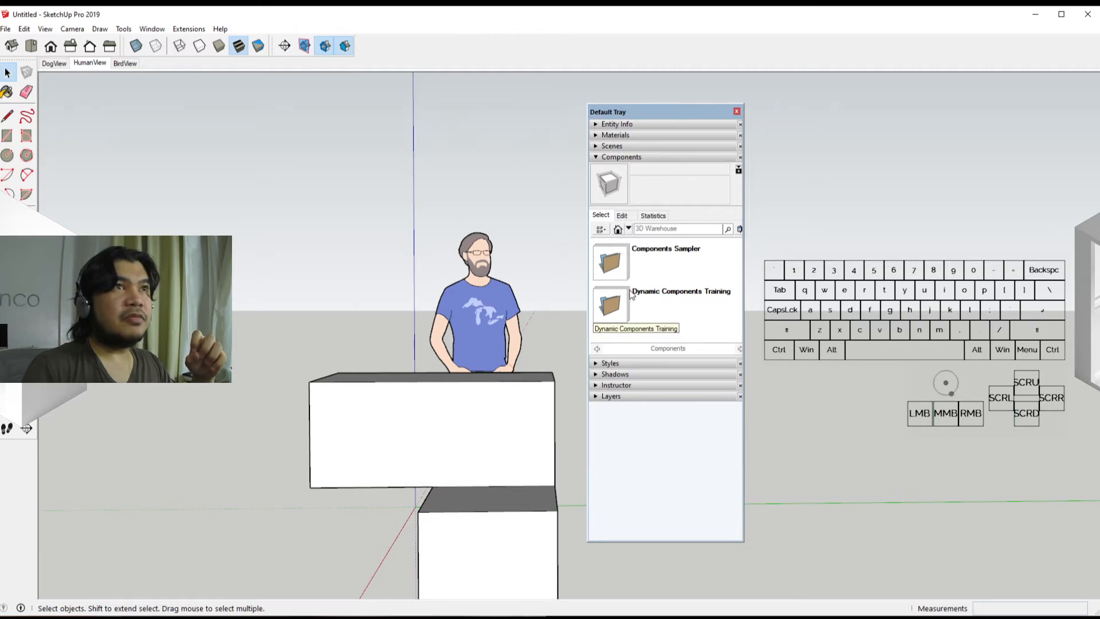
pyautogui.click(608, 265)
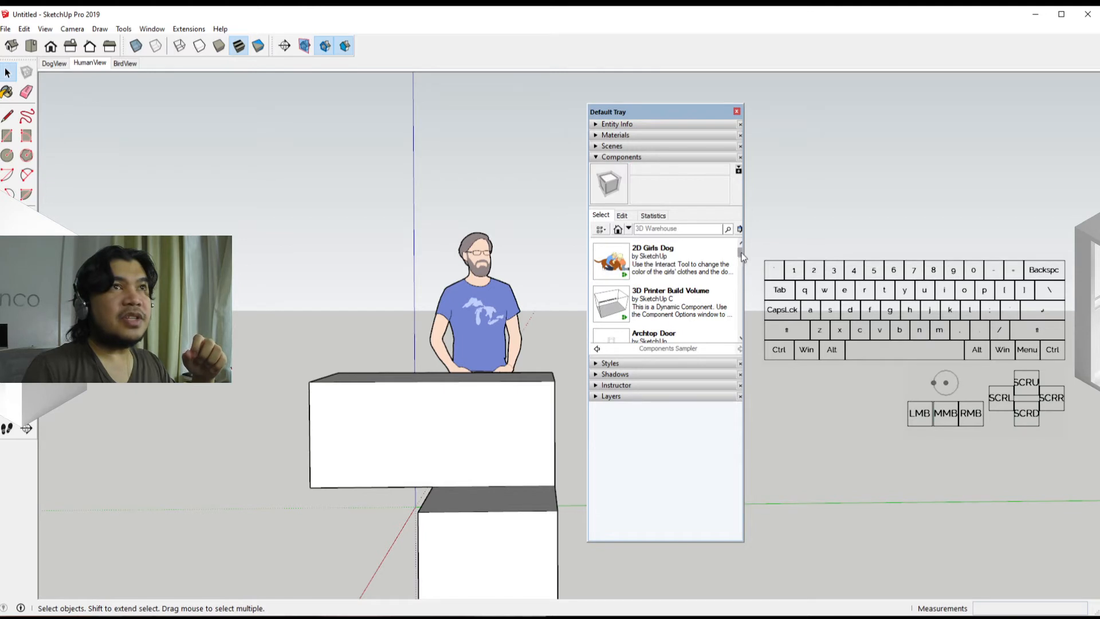
pyautogui.moveTo(740, 253); pyautogui.dragTo(740, 264)
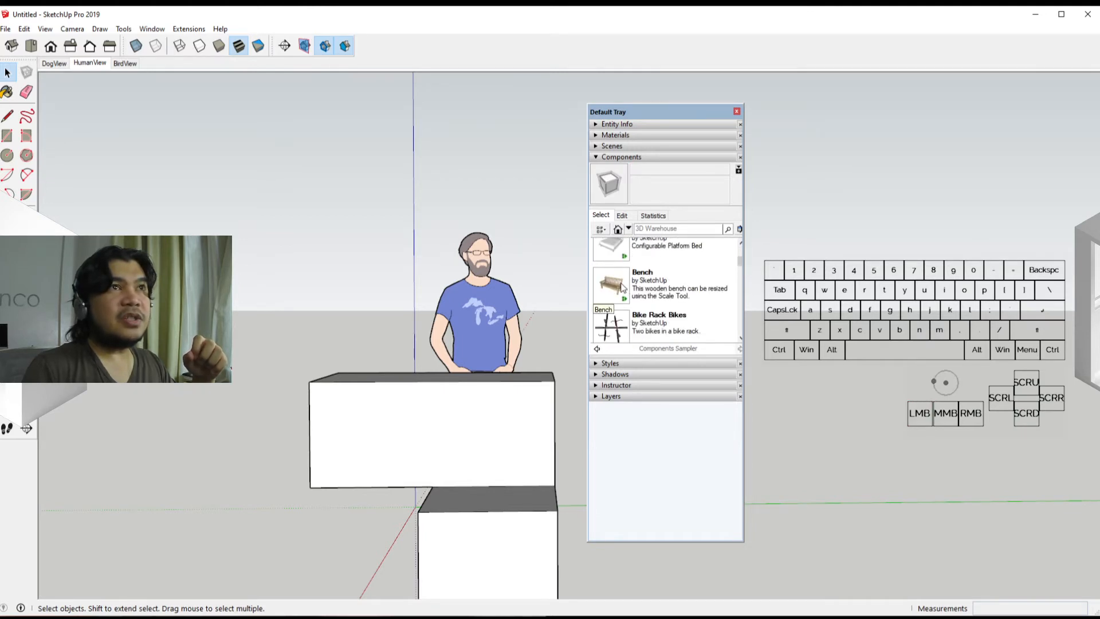
pyautogui.click(648, 281)
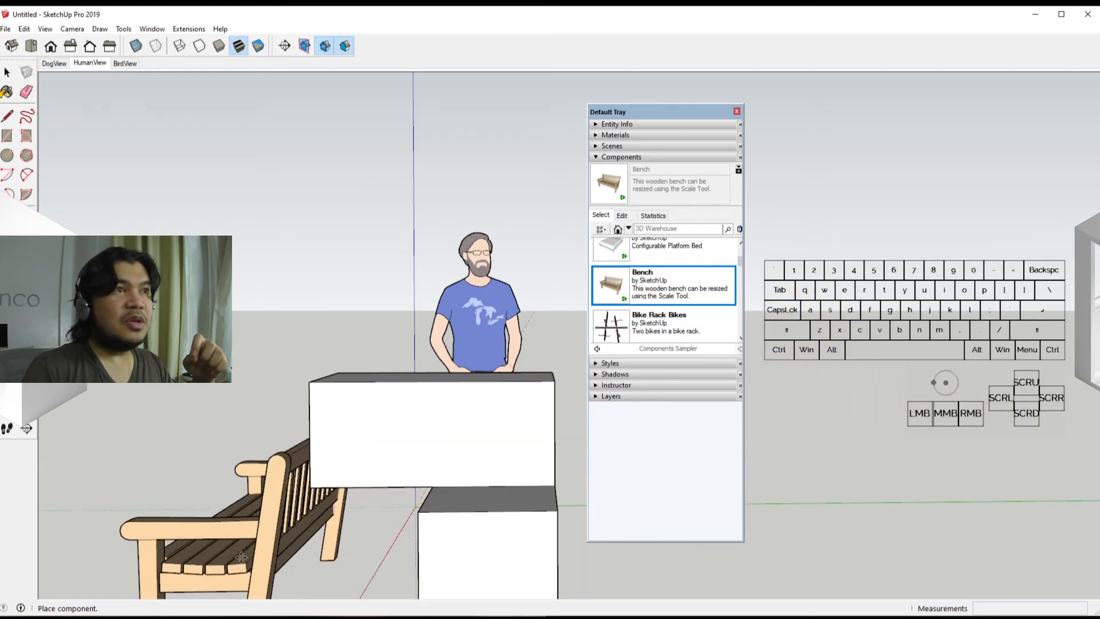
pyautogui.click(224, 532)
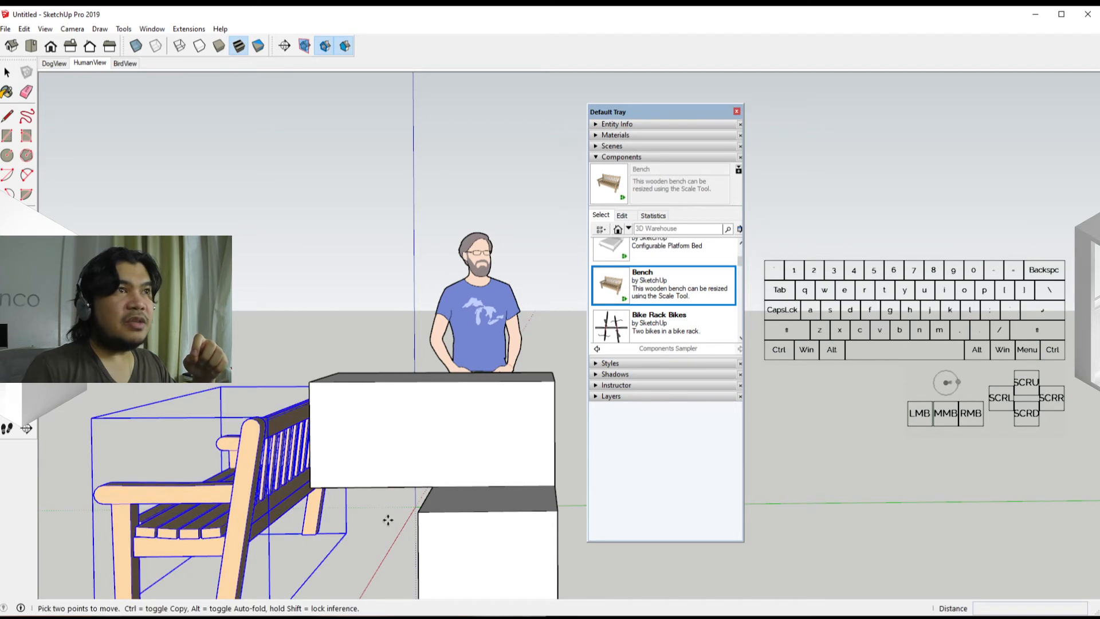
# Place the Bike Rack Bikes component on the ground behind the bench.
pyautogui.moveTo(388, 519); pyautogui.dragTo(501, 512, button='middle')
pyautogui.scroll(-2, 501, 510)
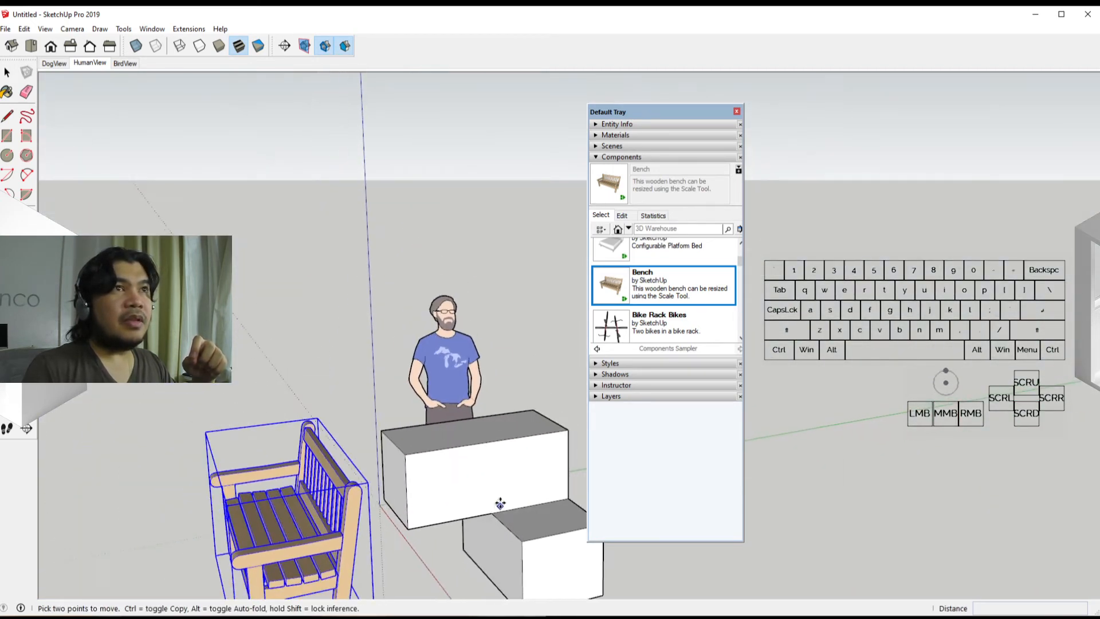
pyautogui.click(627, 316)
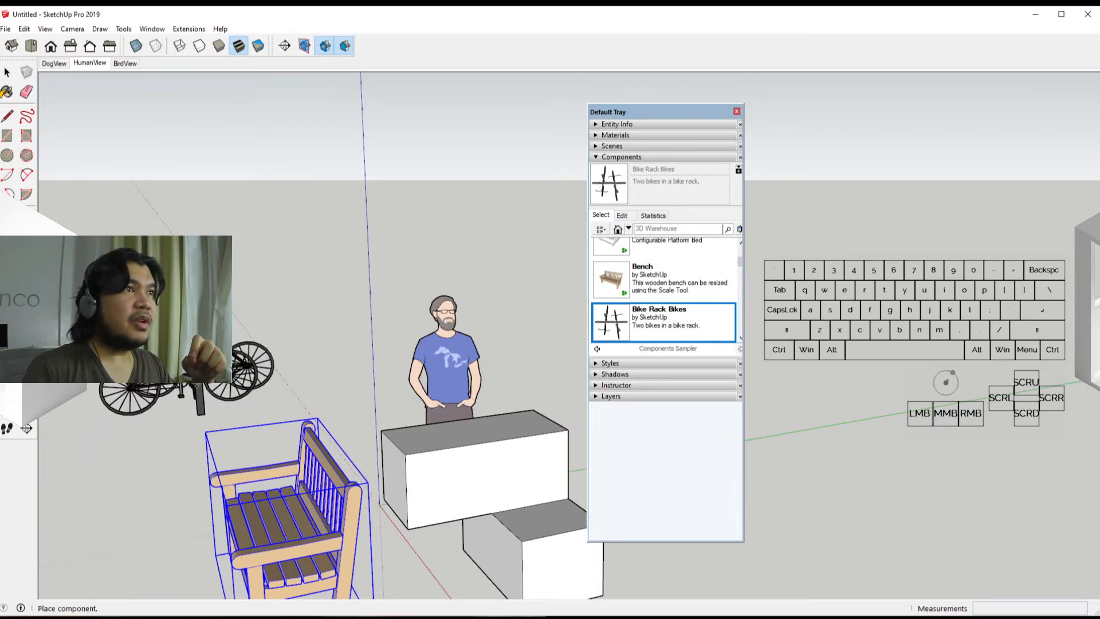
pyautogui.click(244, 455)
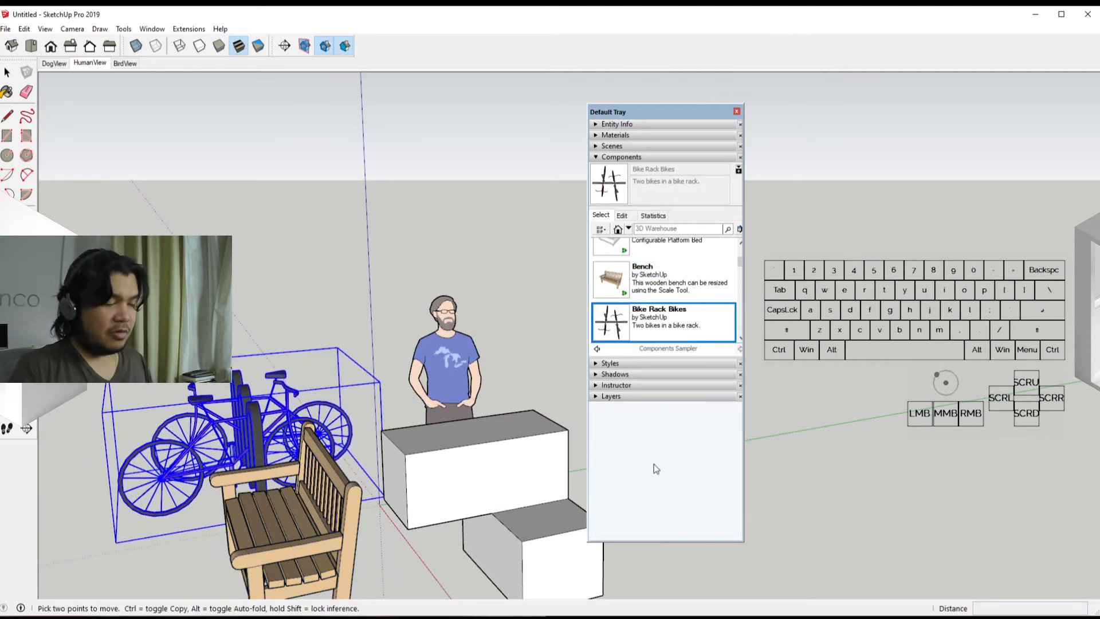
pyautogui.press('space')
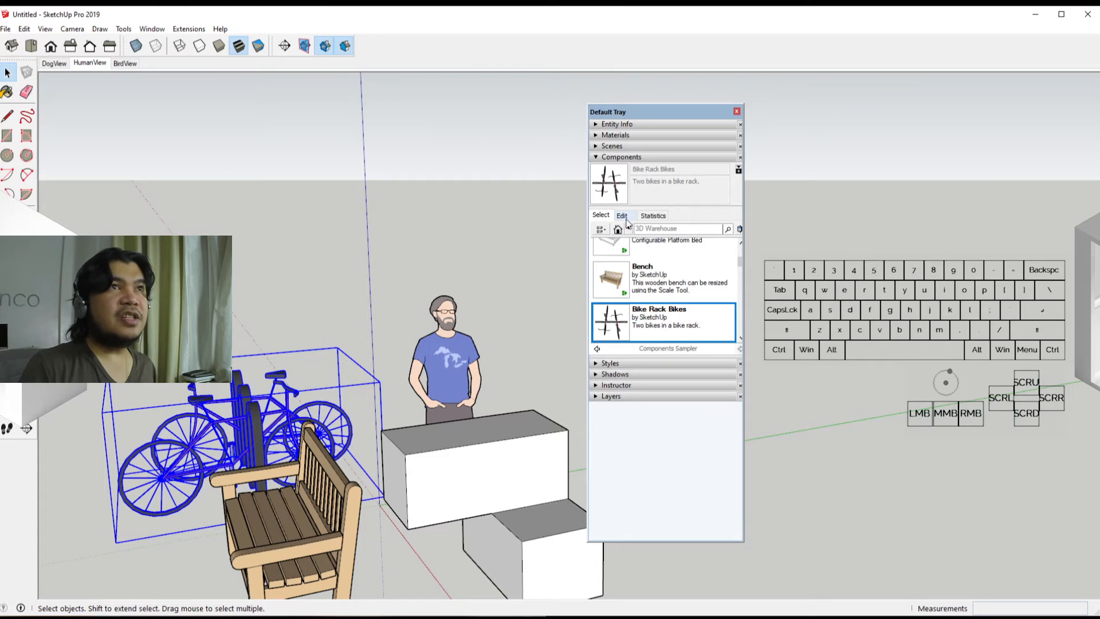
pyautogui.moveTo(282, 452); pyautogui.dragTo(255, 453, button='middle')
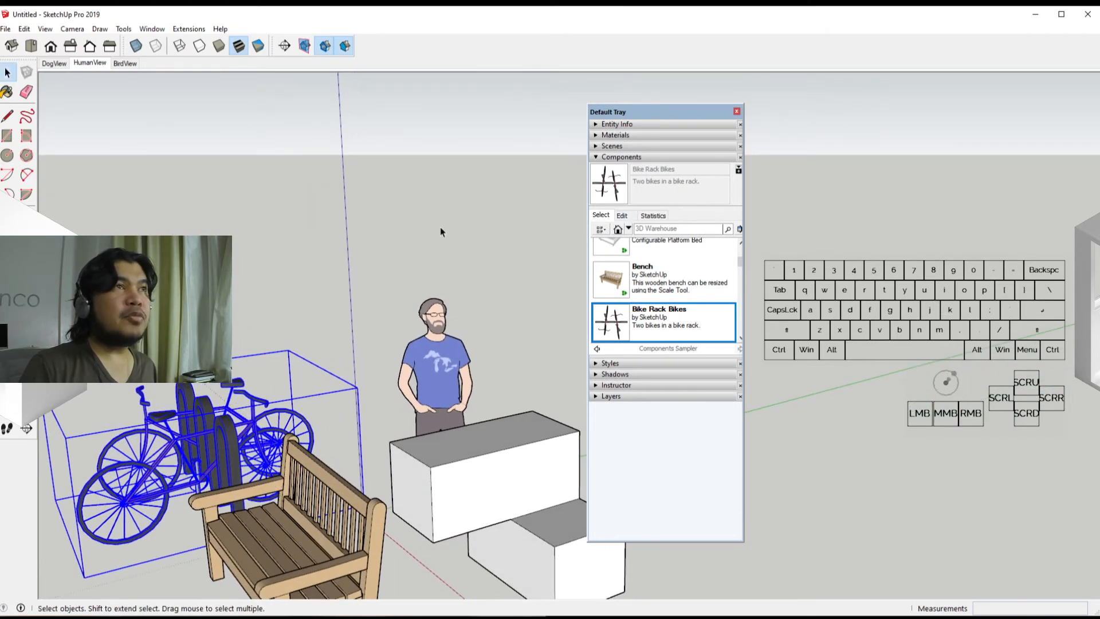
# Activate the DogView scene to see the bench and bikes from its saved camera.
pyautogui.click(596, 148)
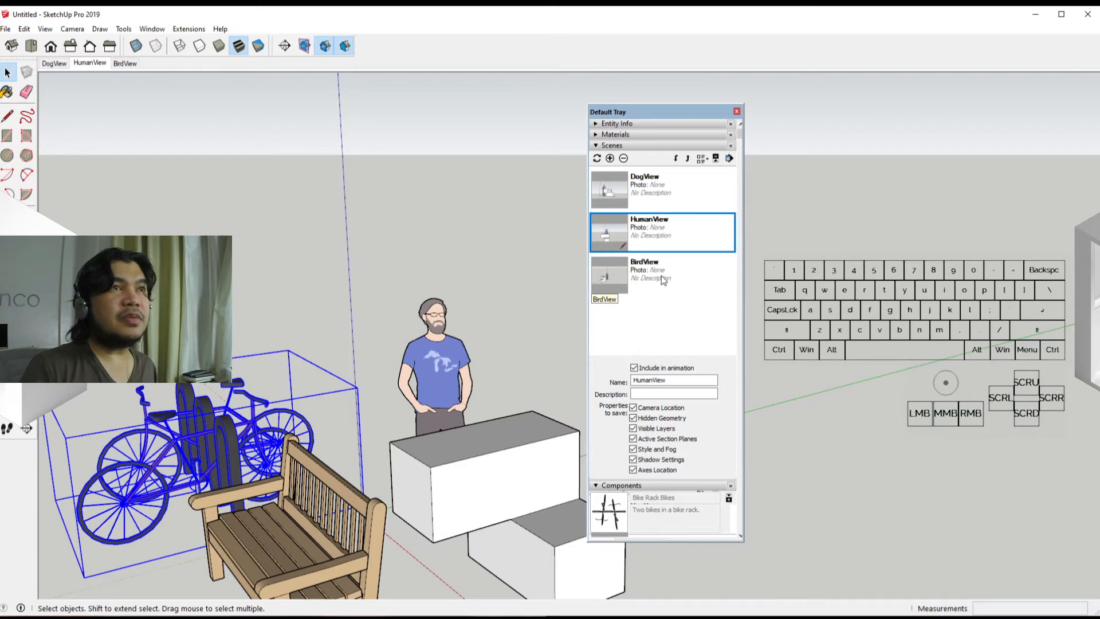
pyautogui.click(659, 193)
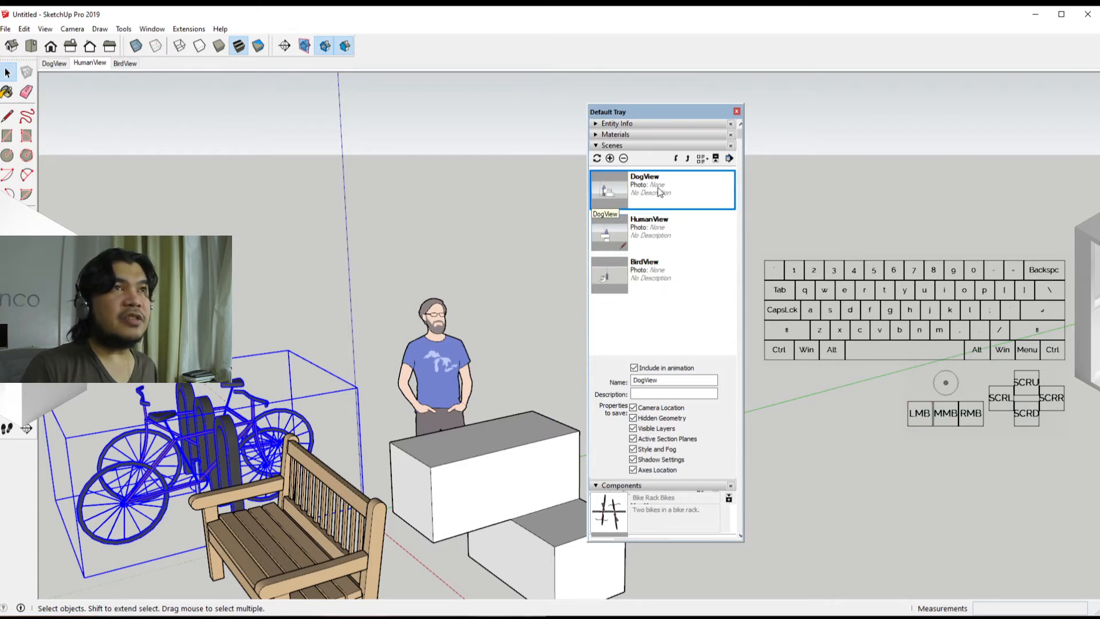
pyautogui.doubleClick(650, 185)
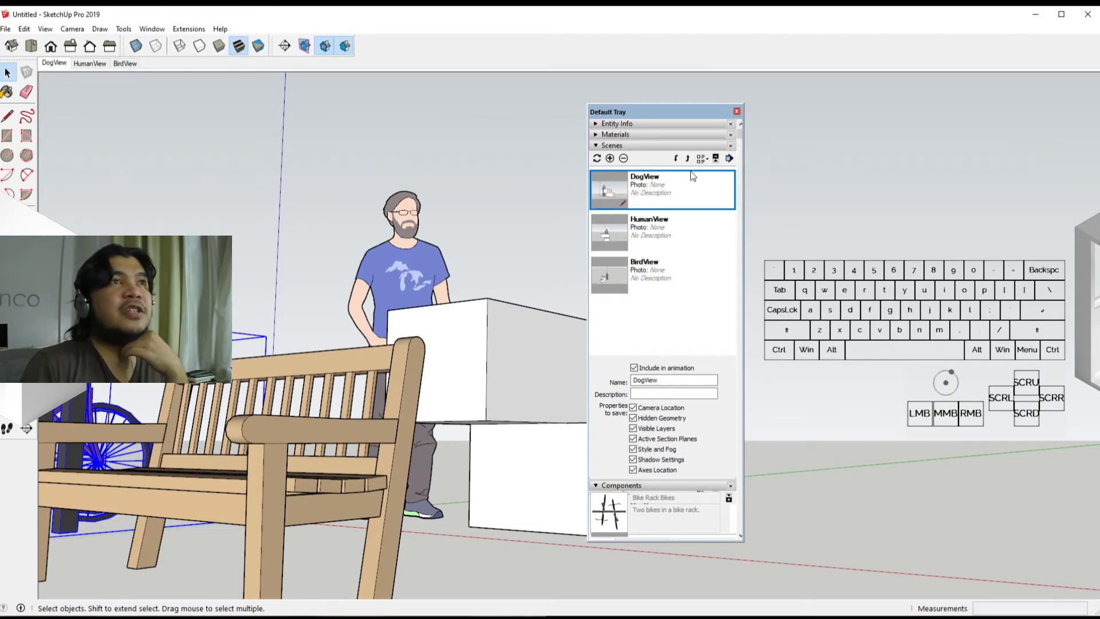
# Close the scene and component settings, open the style settings, and show and hide the secondary selection pane several times.
pyautogui.click(596, 146)
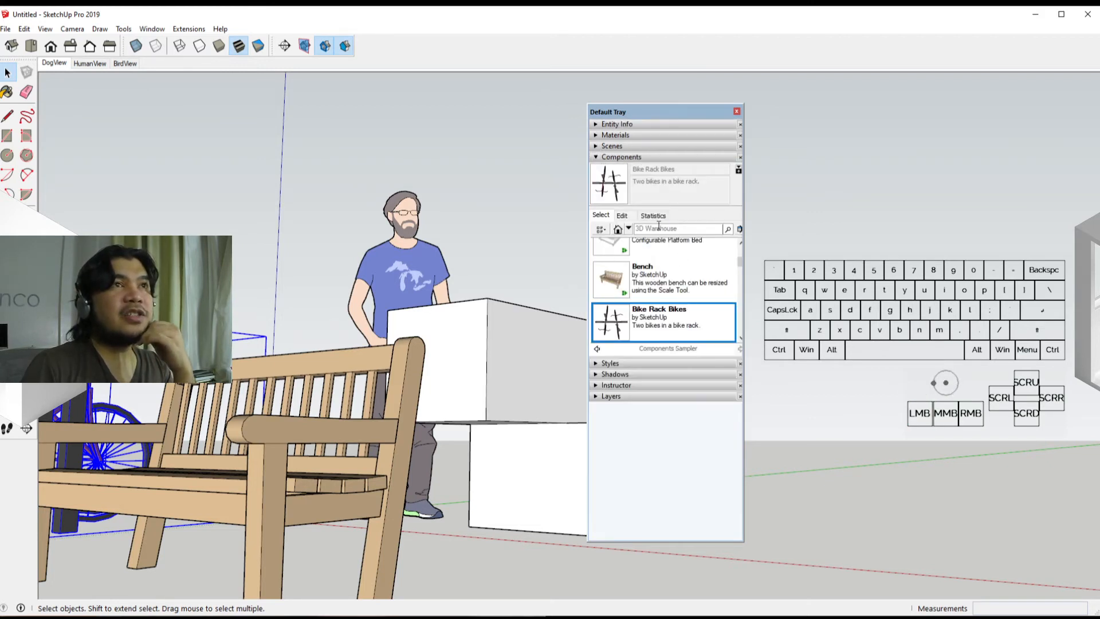
pyautogui.click(596, 157)
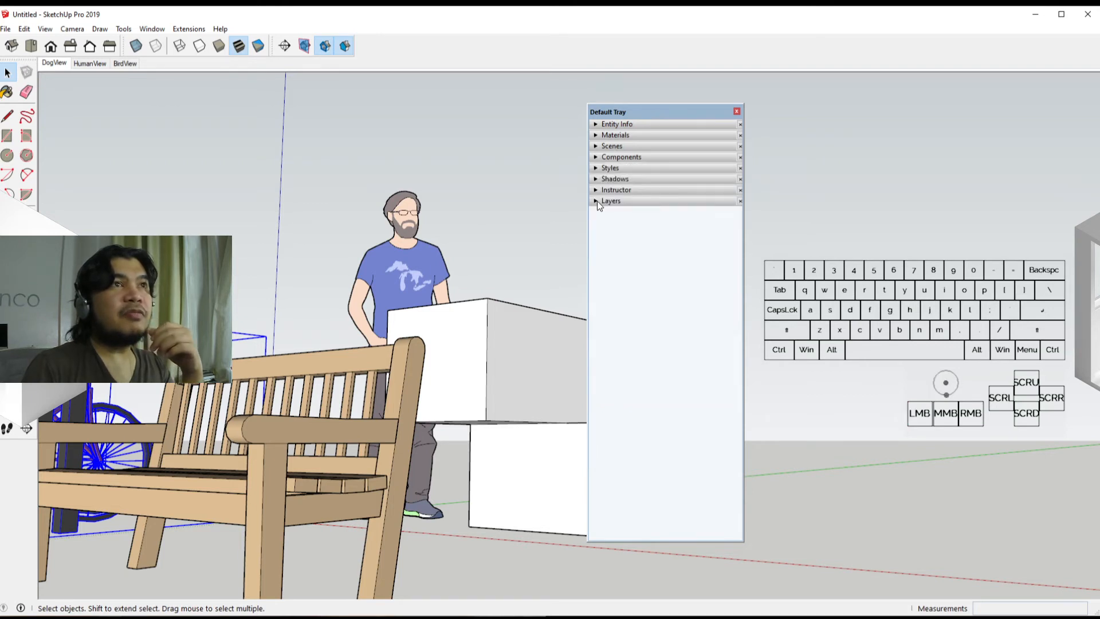
pyautogui.click(596, 168)
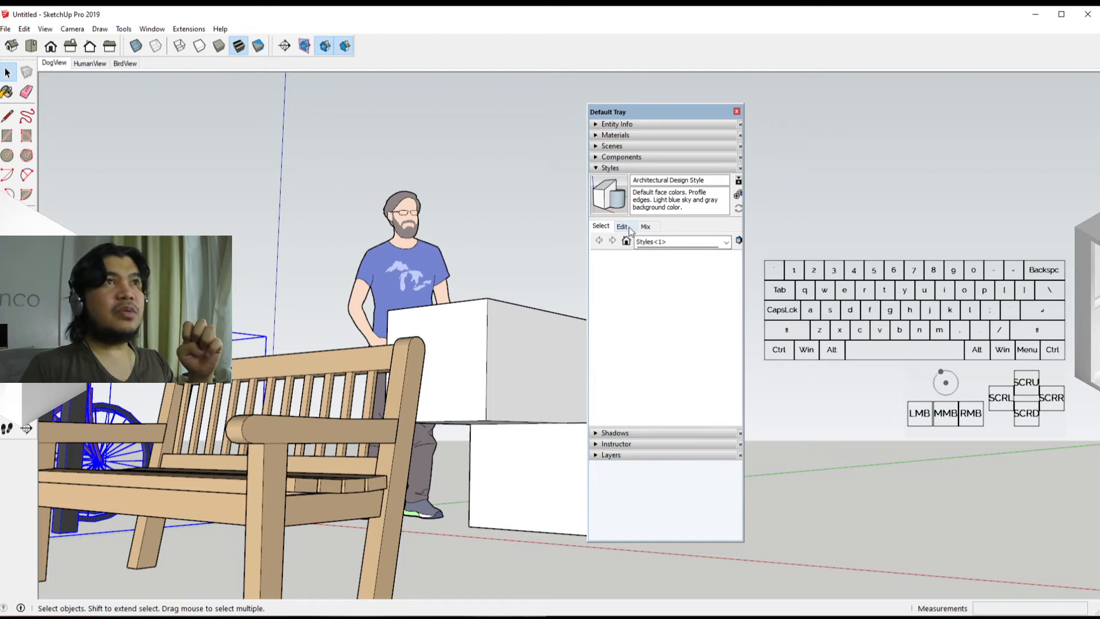
pyautogui.click(739, 183)
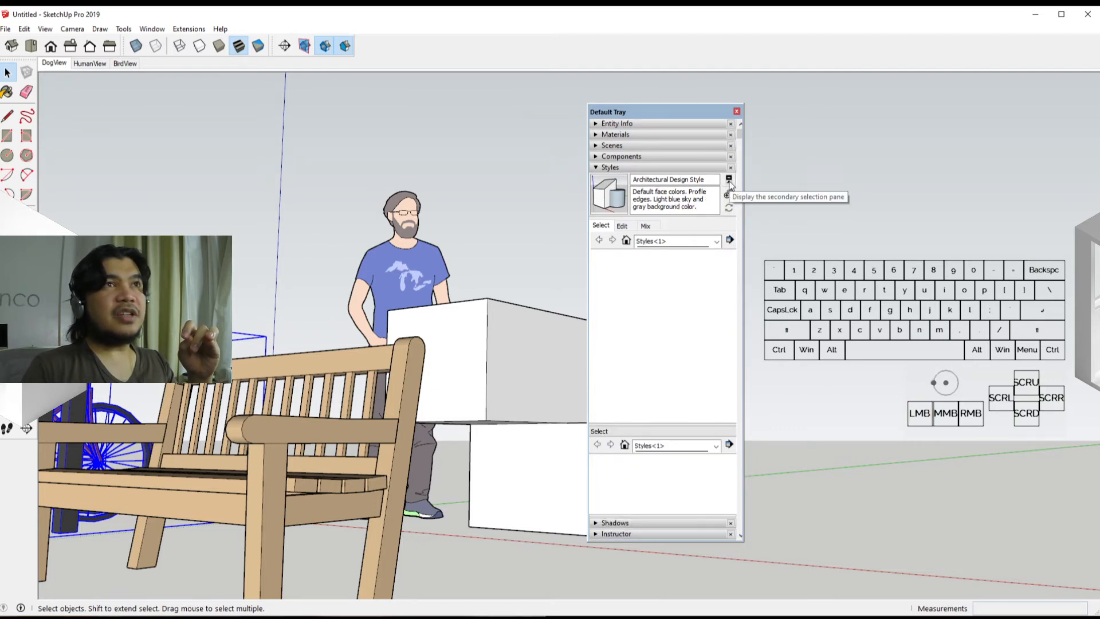
pyautogui.click(731, 182)
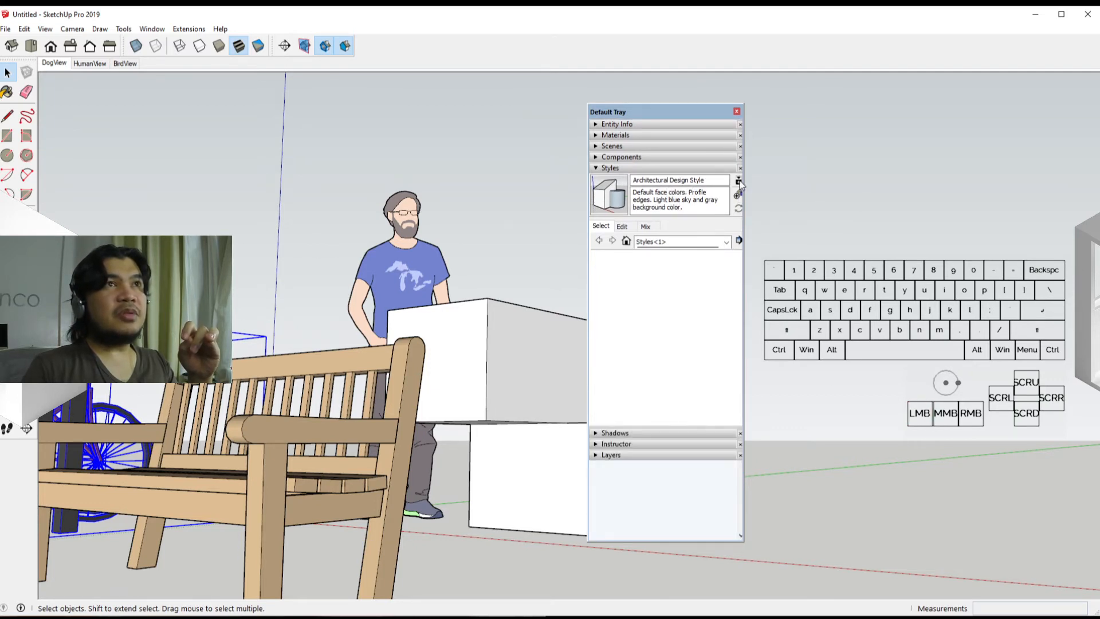
pyautogui.click(740, 182)
pyautogui.click(734, 183)
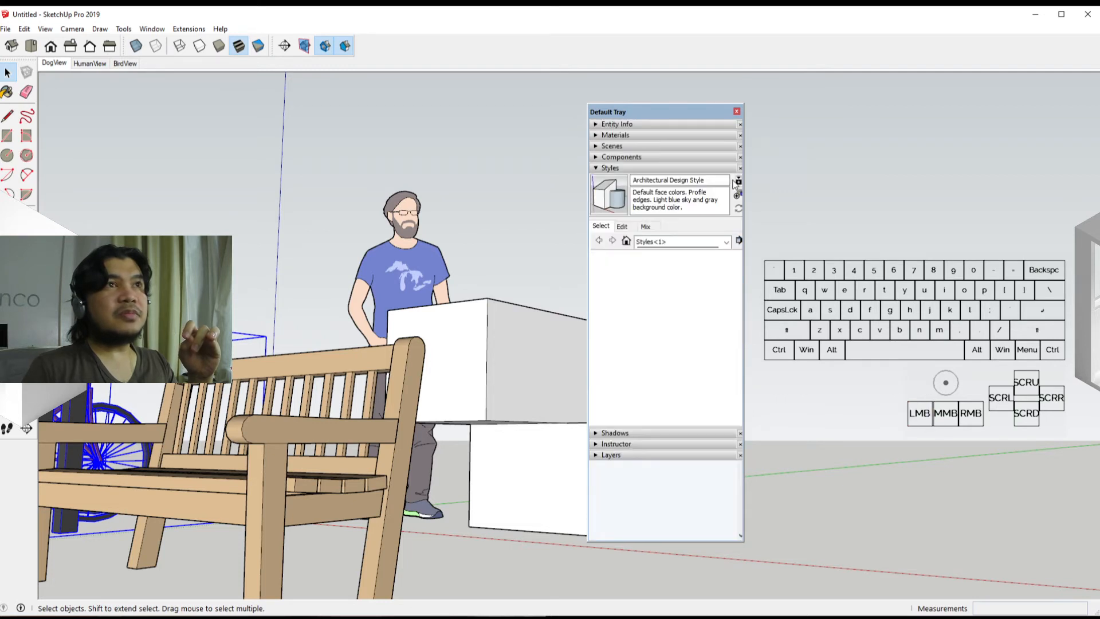
pyautogui.click(737, 182)
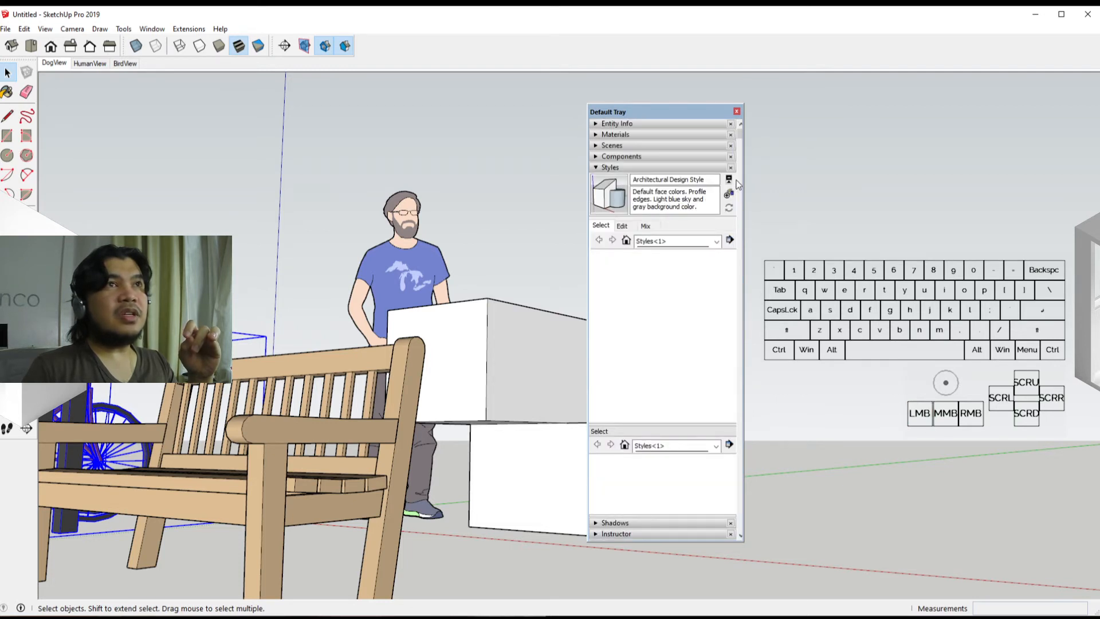
pyautogui.click(734, 182)
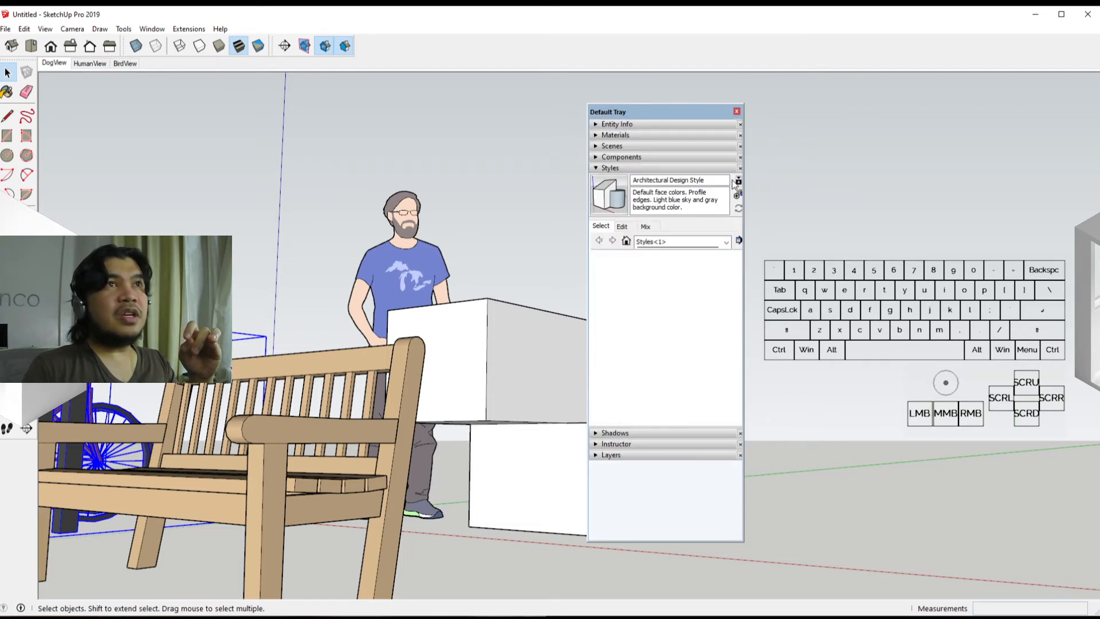
# Turn on Extension in the edge settings of the Architectural Design Style and update the style with the change.
pyautogui.click(622, 227)
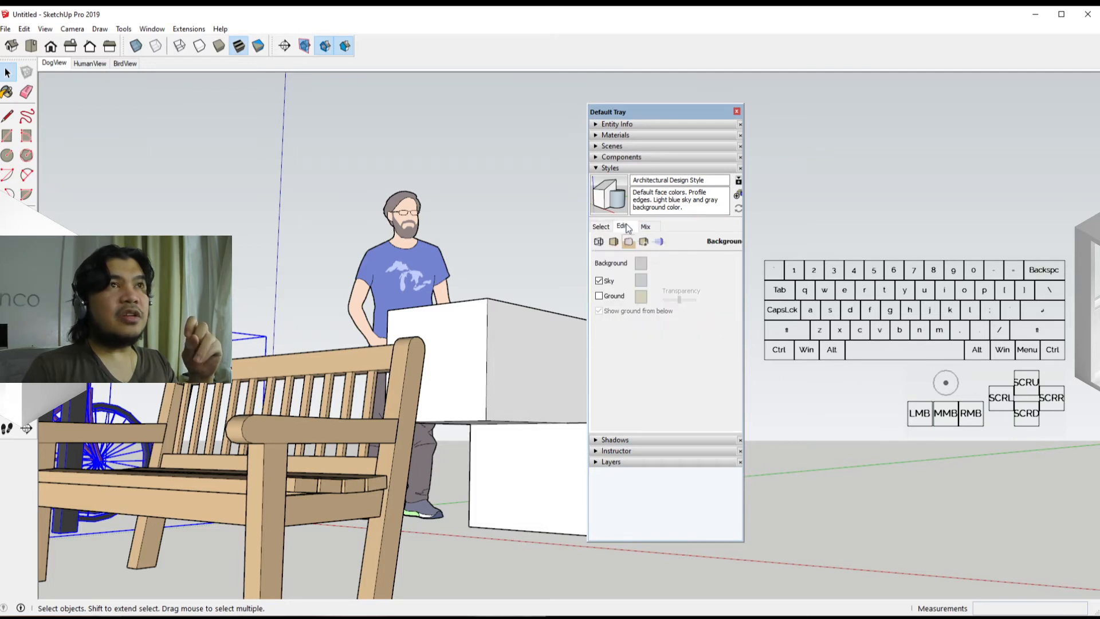
pyautogui.click(598, 242)
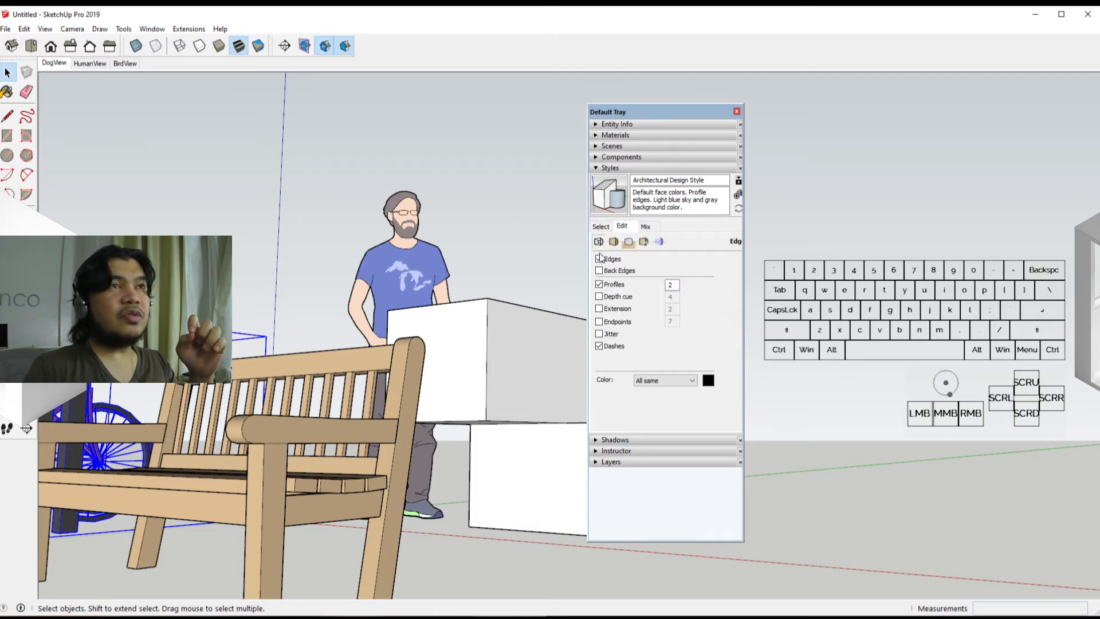
pyautogui.click(599, 258)
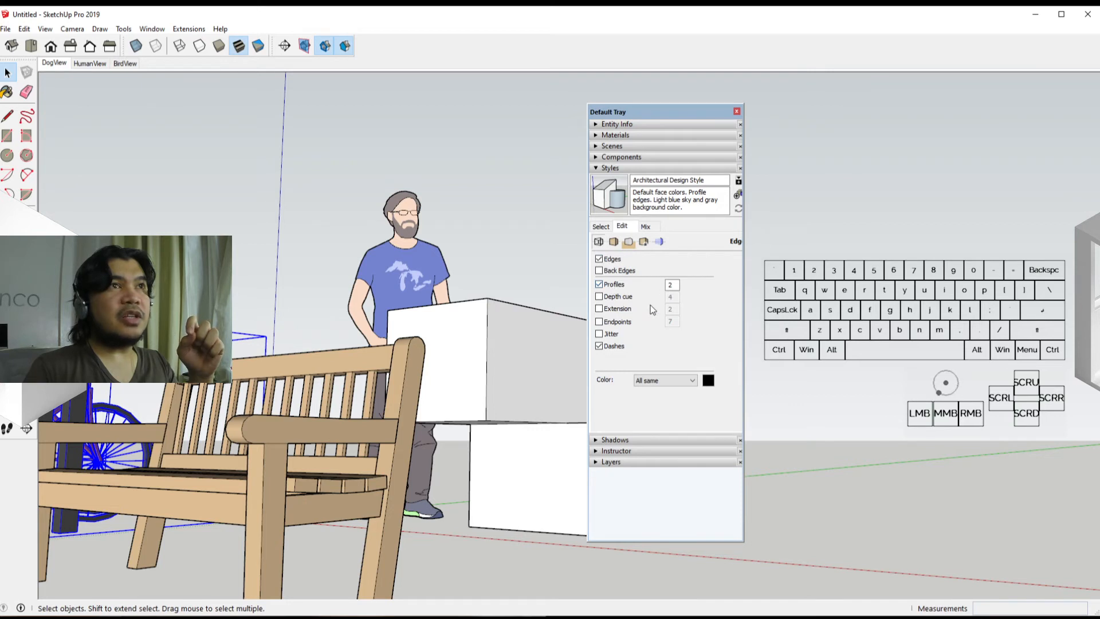
pyautogui.click(599, 309)
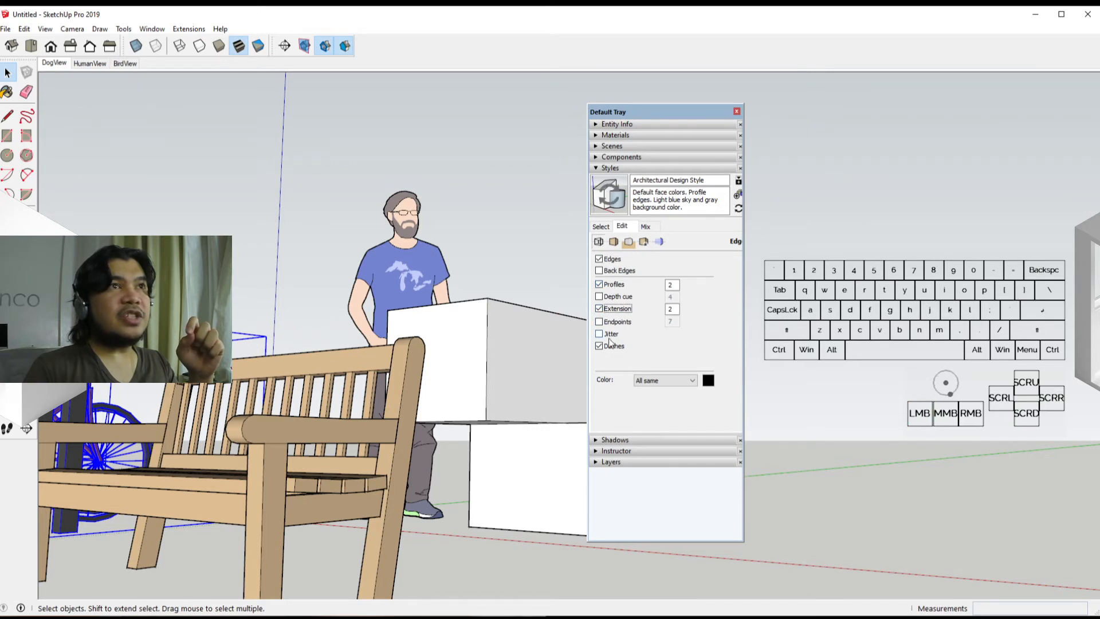
pyautogui.click(615, 209)
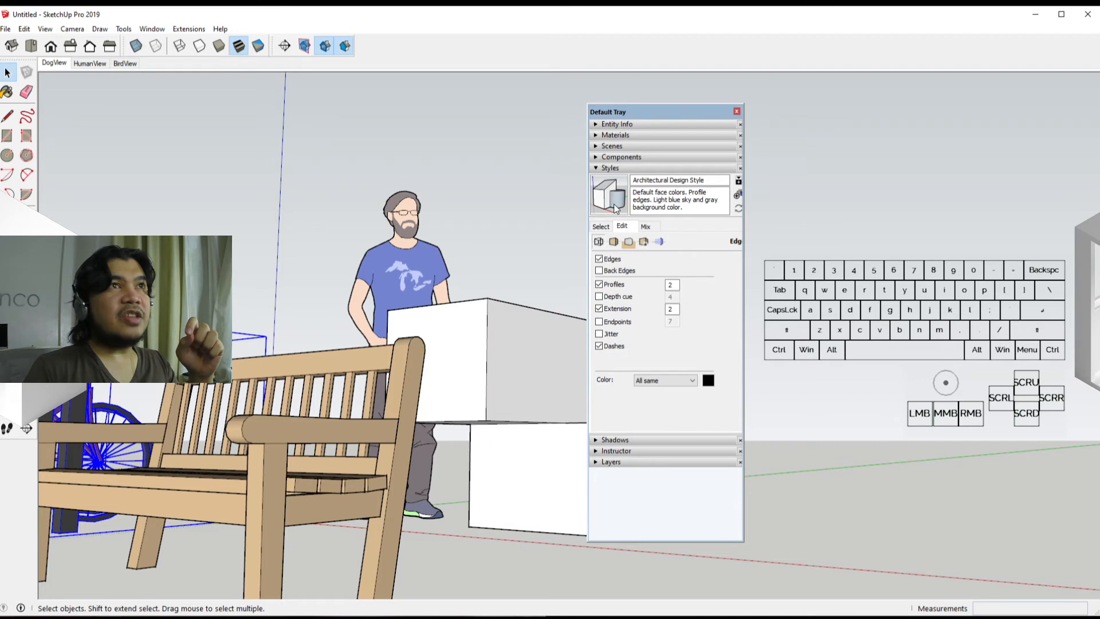
# Set the edge extension length to 10.
pyautogui.doubleClick(671, 308)
pyautogui.write('1')
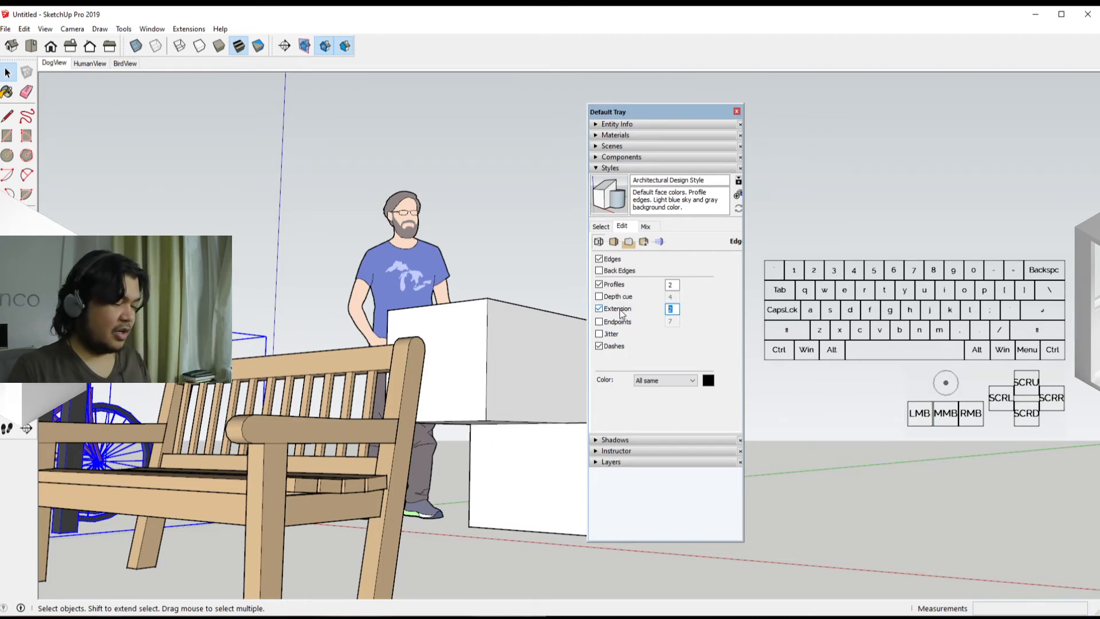
pyautogui.write('0')
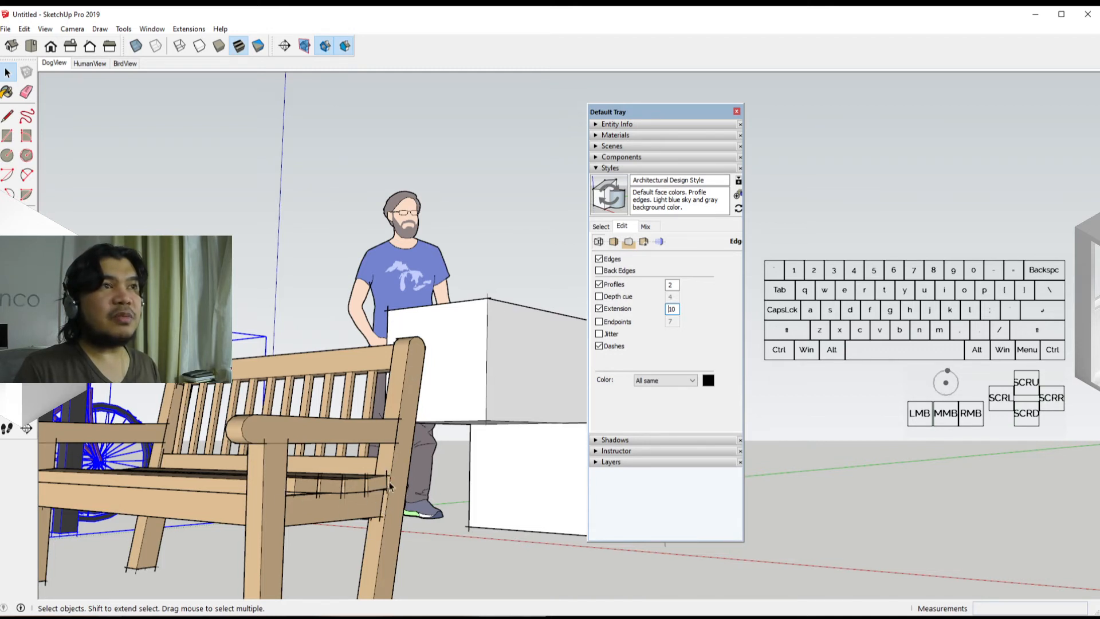
# Increase the edge extension length to 50.
pyautogui.click(676, 311)
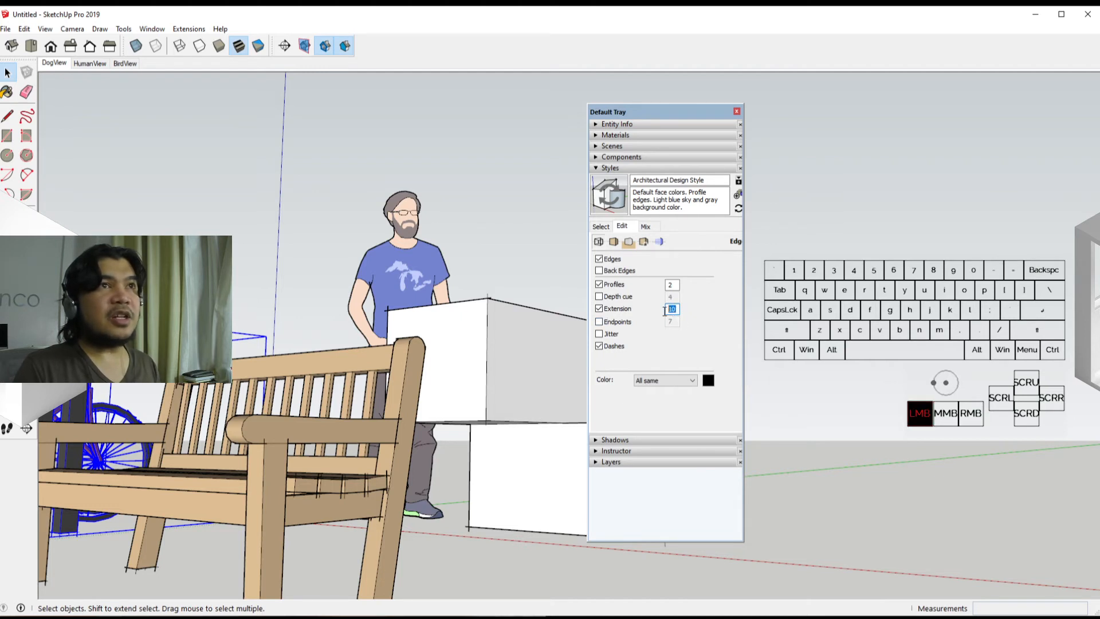
pyautogui.write('50')
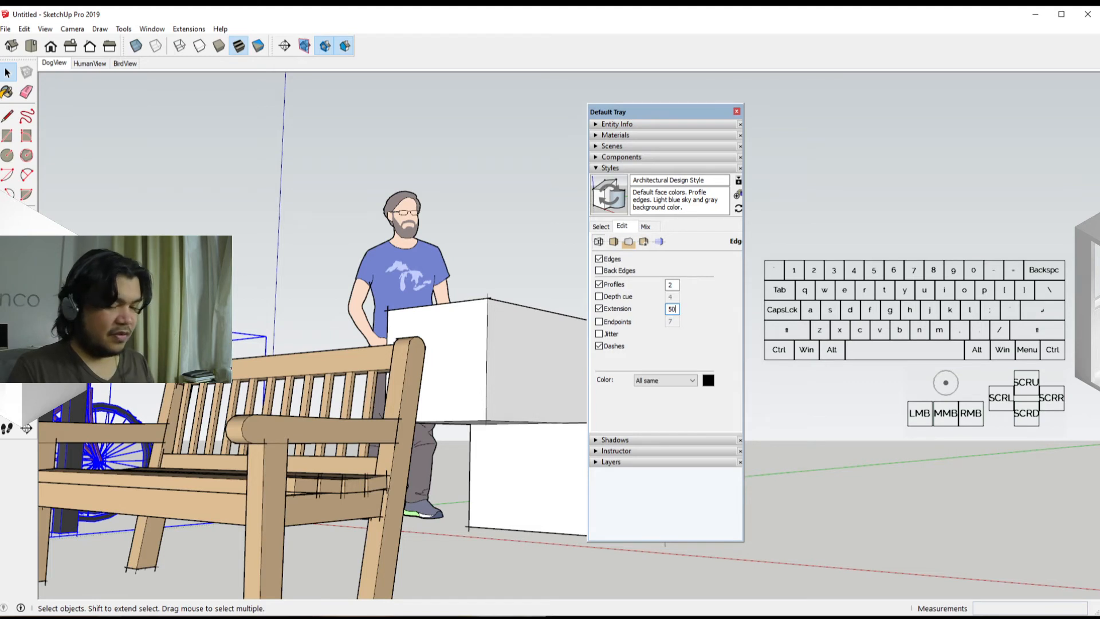
pyautogui.press('Return')
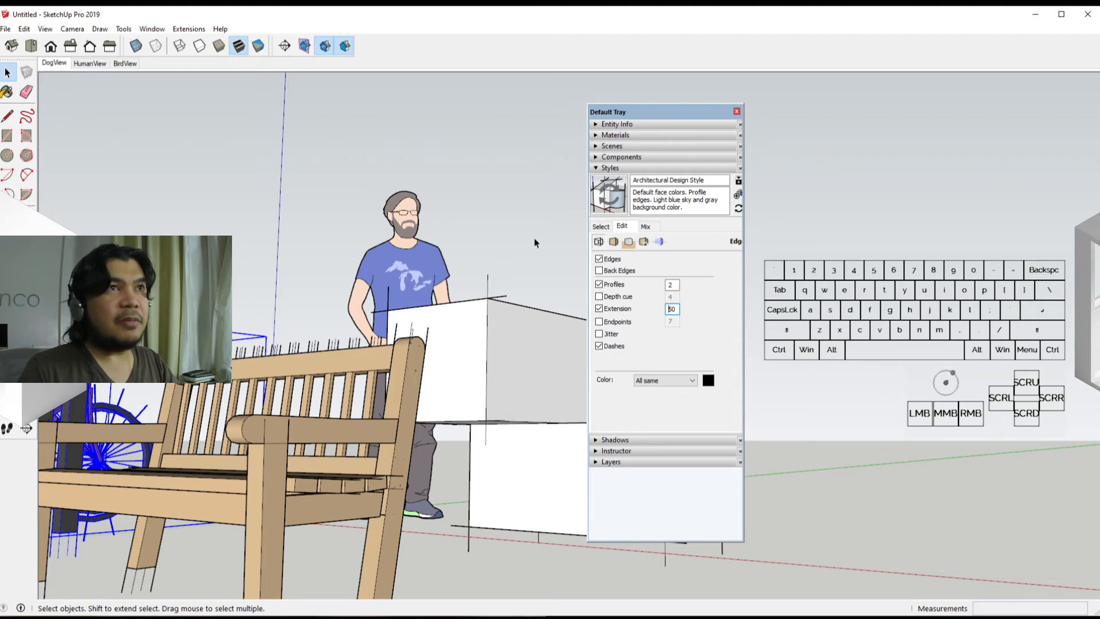
# Turn on Endpoints and Jitter for the style's edges, keeping Dashes enabled.
pyautogui.click(598, 323)
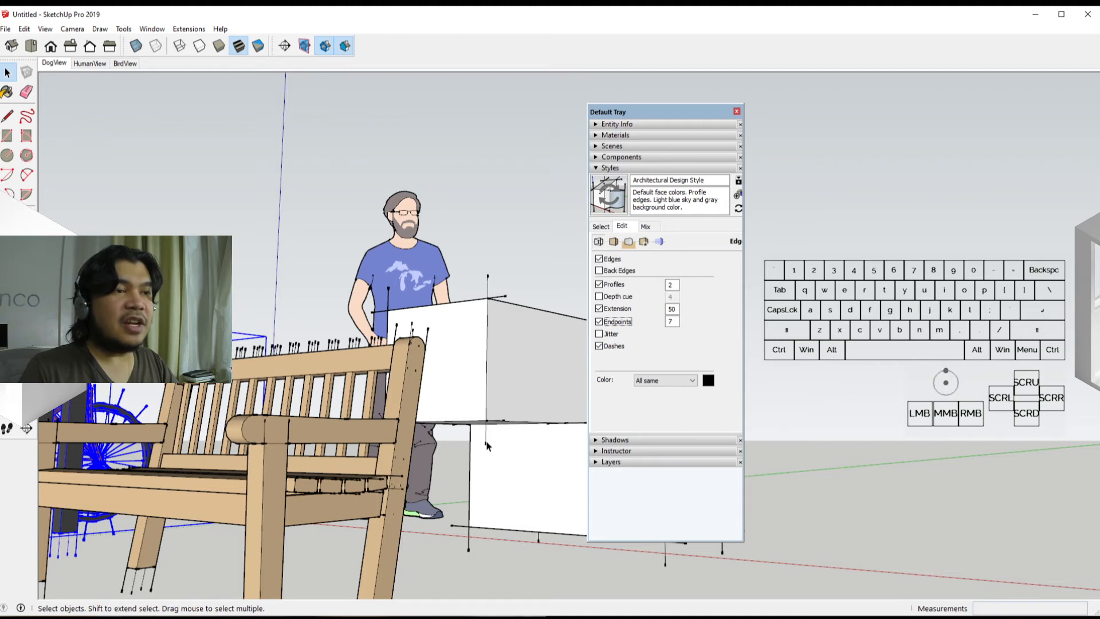
pyautogui.click(604, 335)
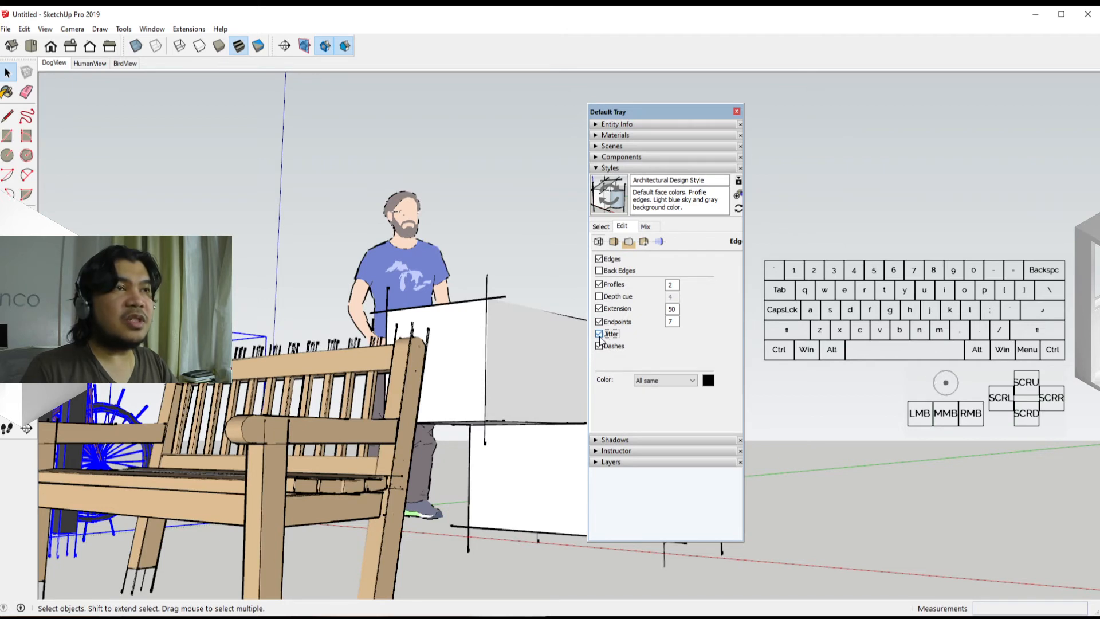
pyautogui.click(600, 344)
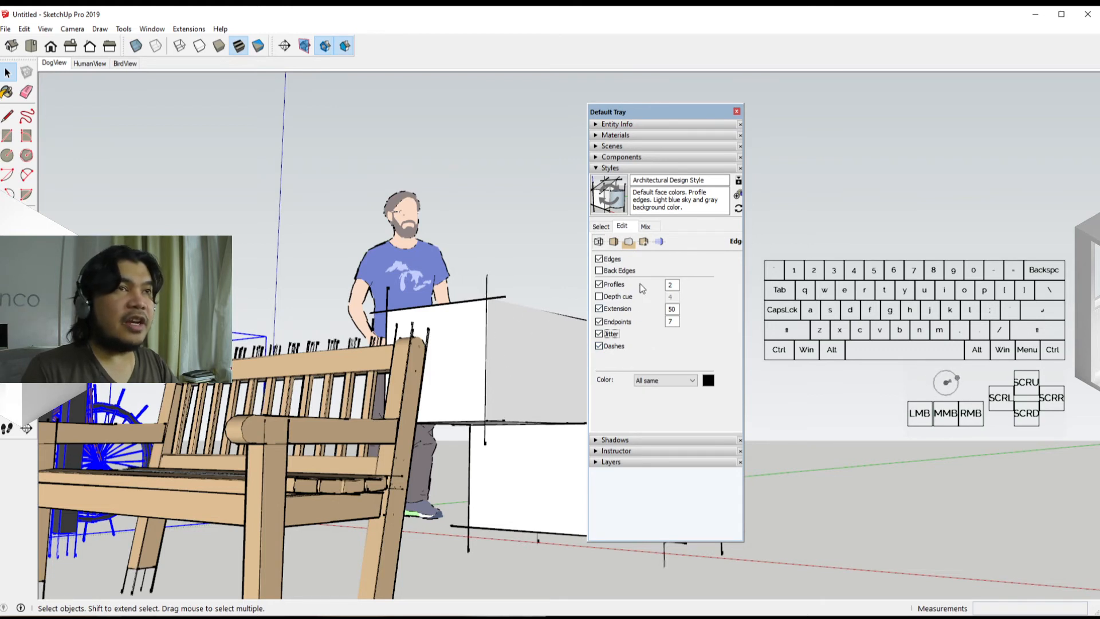
# Review the colour options available for the style's edges, keeping All same.
pyautogui.click(599, 309)
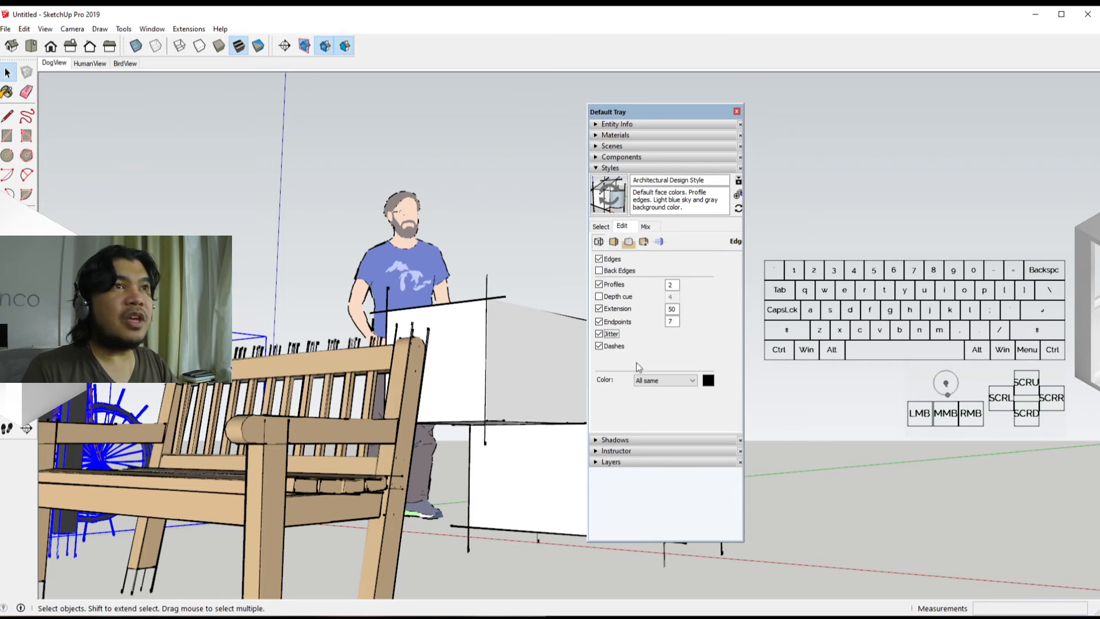
pyautogui.click(693, 380)
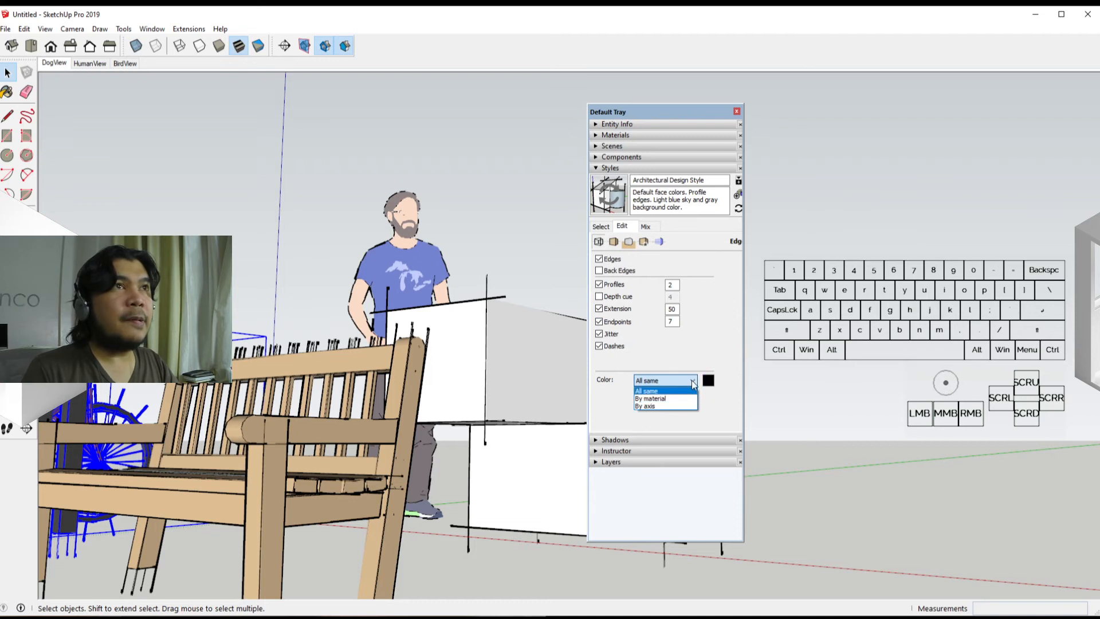
pyautogui.click(700, 365)
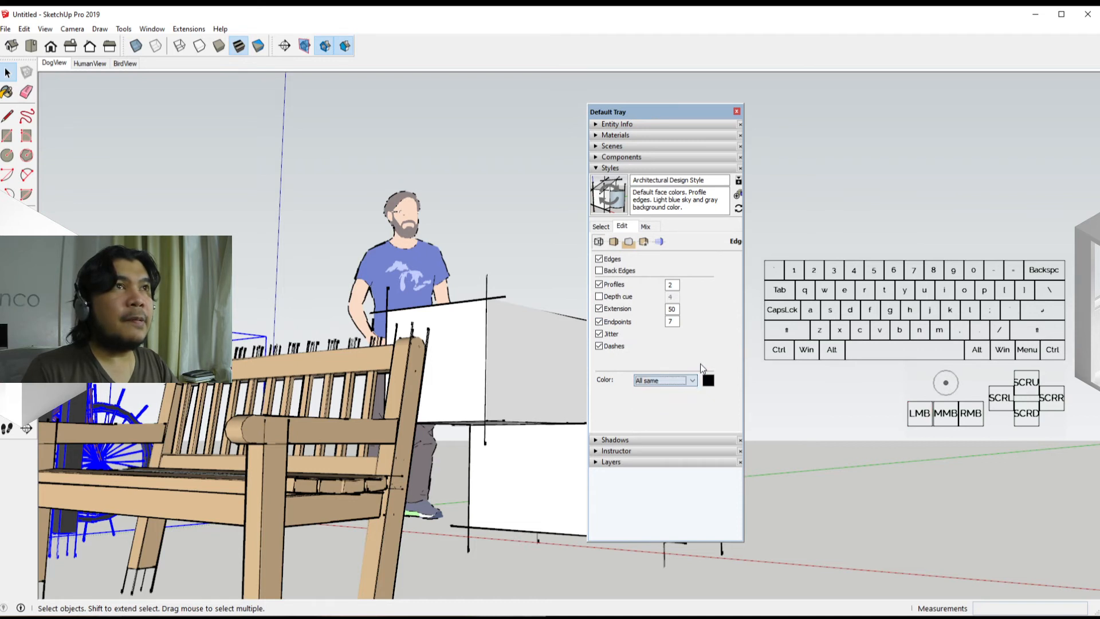
# Try the hidden line, shaded, shaded with textures and monochrome face styles on the model in turn.
pyautogui.click(615, 243)
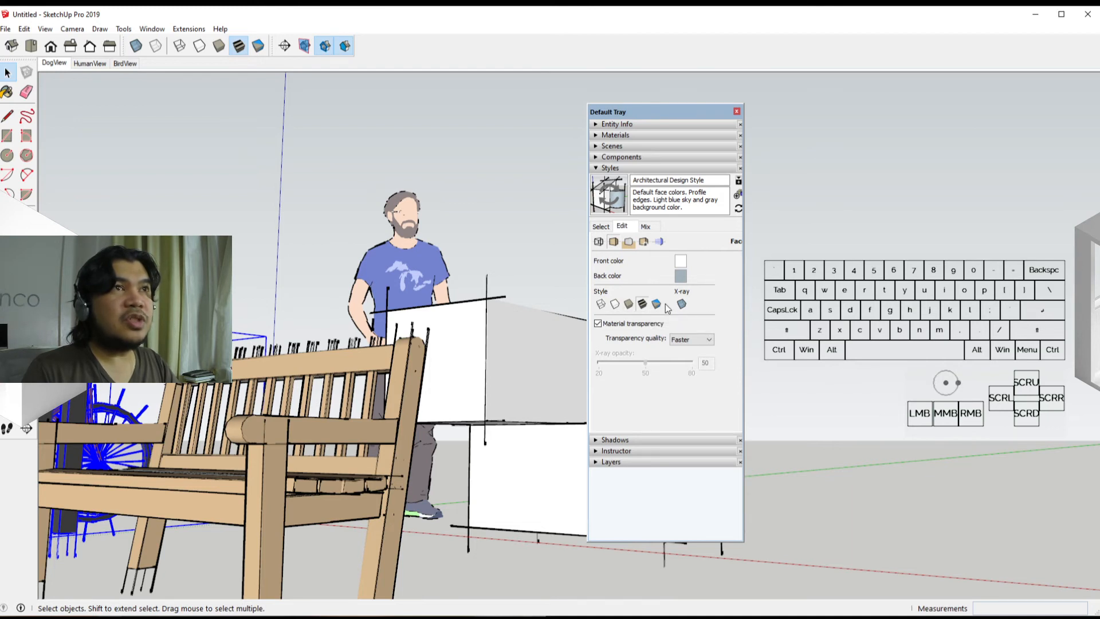
pyautogui.click(614, 304)
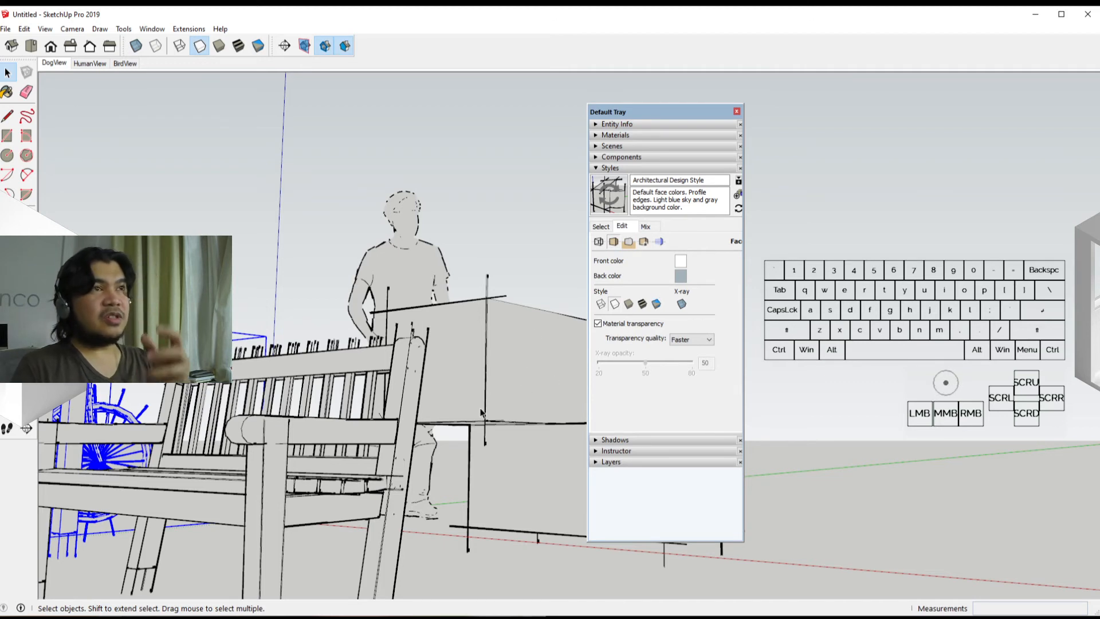
pyautogui.click(629, 305)
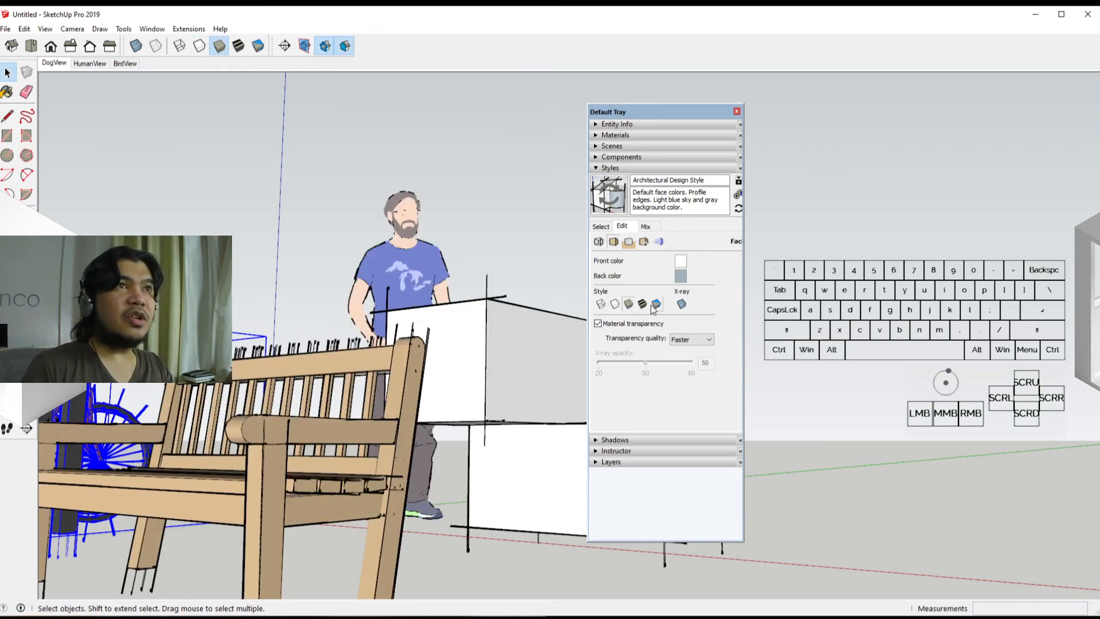
pyautogui.click(642, 305)
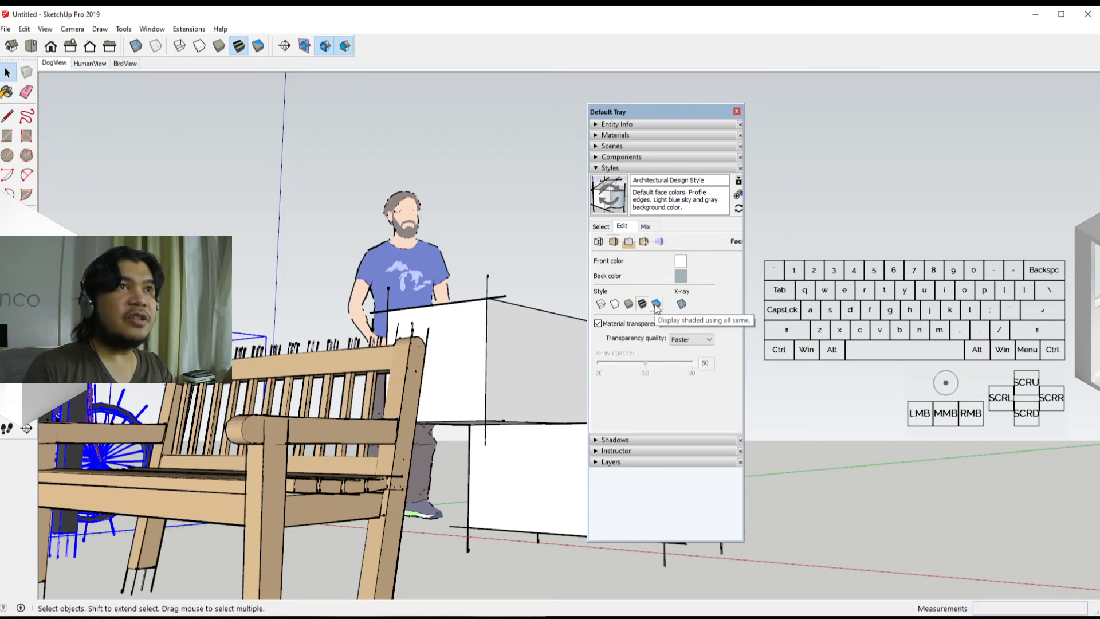
pyautogui.click(657, 305)
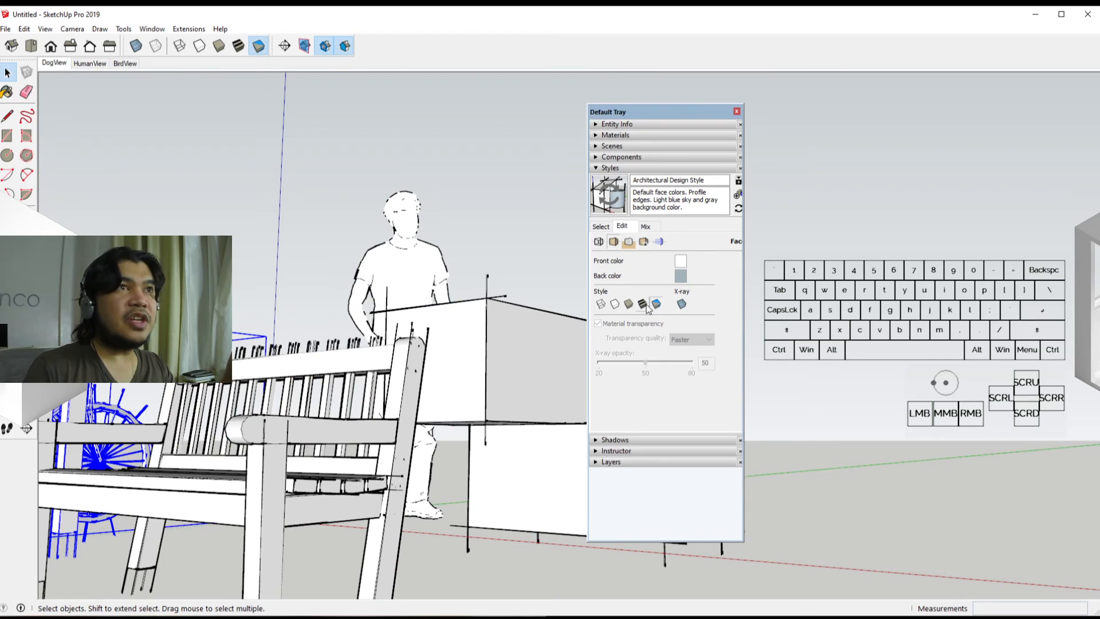
# Display the model in wireframe, clear the selection and inspect the bench and bicycles from several angles.
pyautogui.click(600, 305)
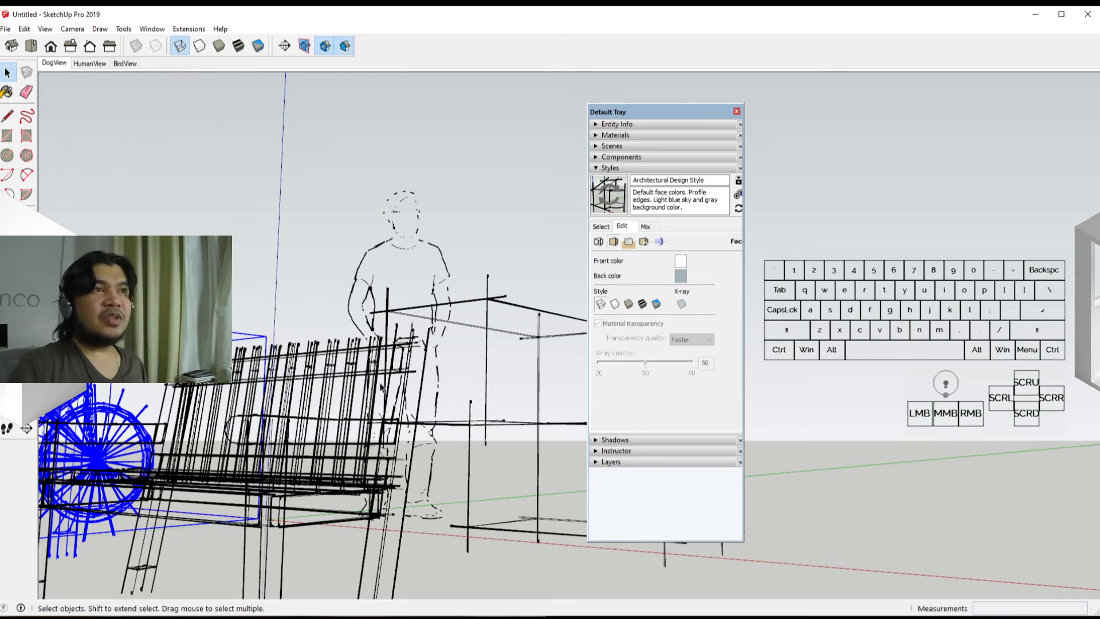
pyautogui.moveTo(383, 388); pyautogui.dragTo(192, 506, button='middle')
pyautogui.scroll(-1, 487, 461)
pyautogui.scroll(1, 417, 446)
pyautogui.moveTo(416, 446); pyautogui.dragTo(527, 467, button='middle')
pyautogui.keyDown('shift'); pyautogui.moveTo(399, 462); pyautogui.dragTo(435, 444, button='middle'); pyautogui.keyUp('shift')
pyautogui.click(192, 497)
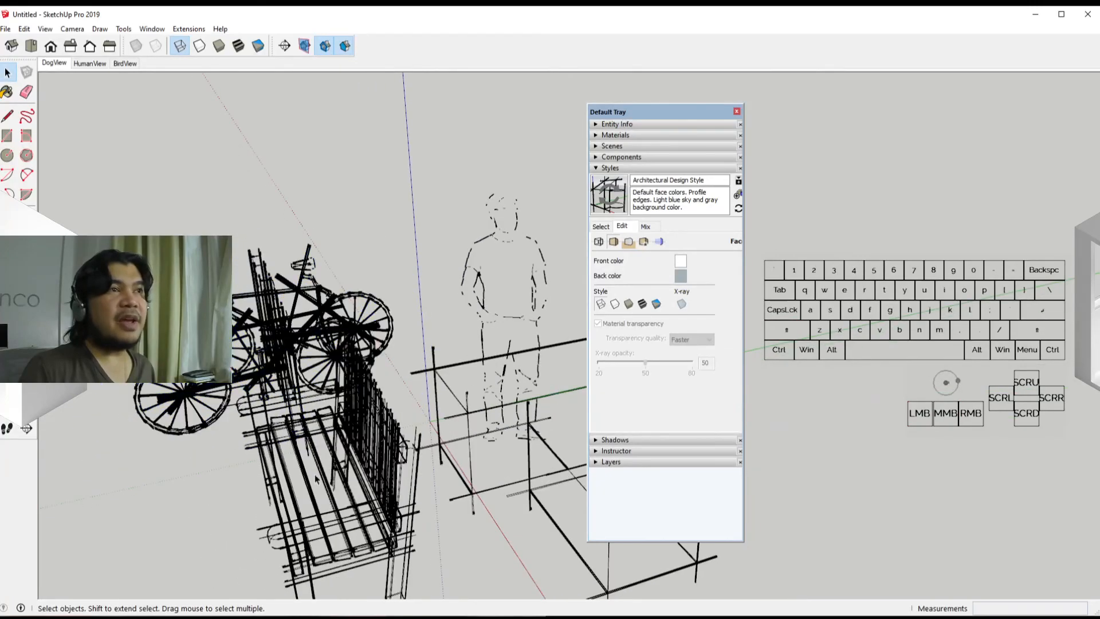
pyautogui.moveTo(324, 481); pyautogui.dragTo(566, 341, button='middle')
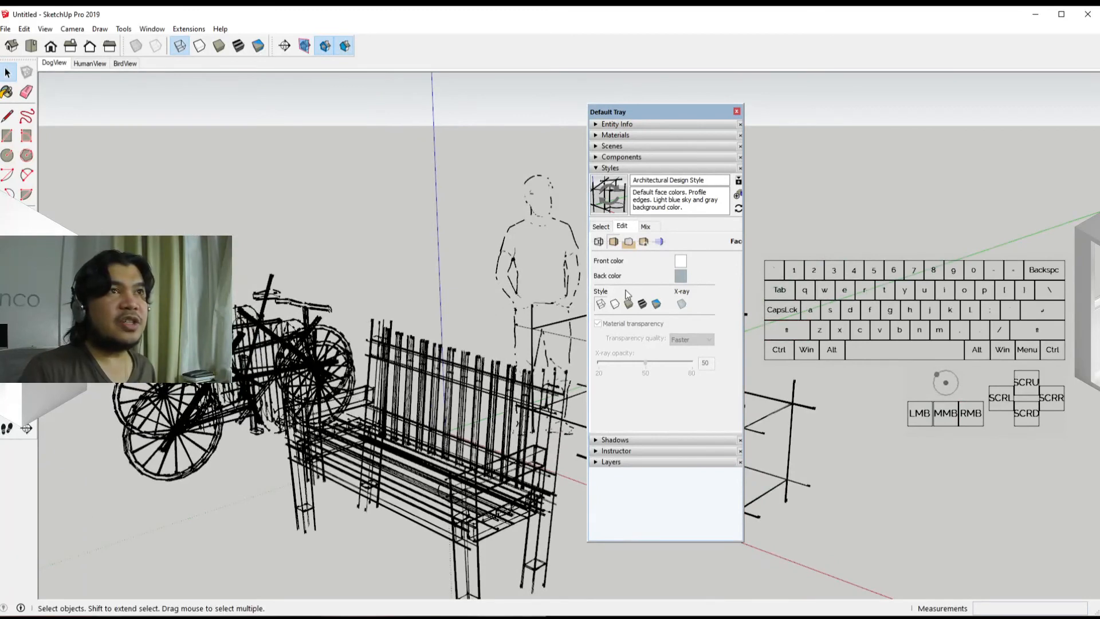
# Set the style's faces to shaded display after trying X-ray and hidden line mode.
pyautogui.click(681, 304)
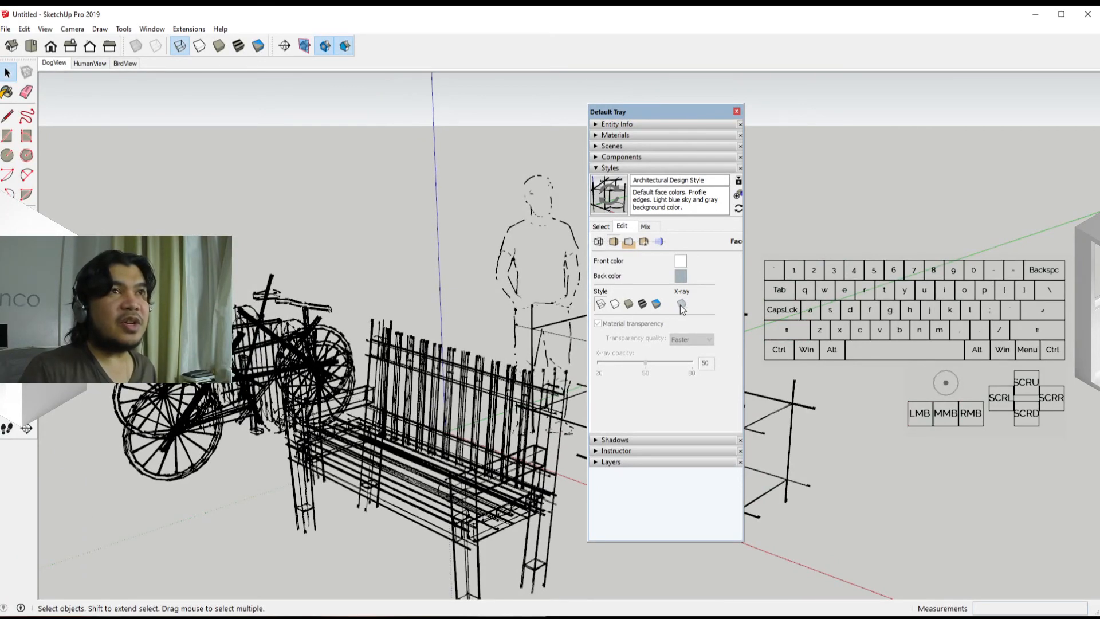
pyautogui.click(682, 304)
pyautogui.click(615, 304)
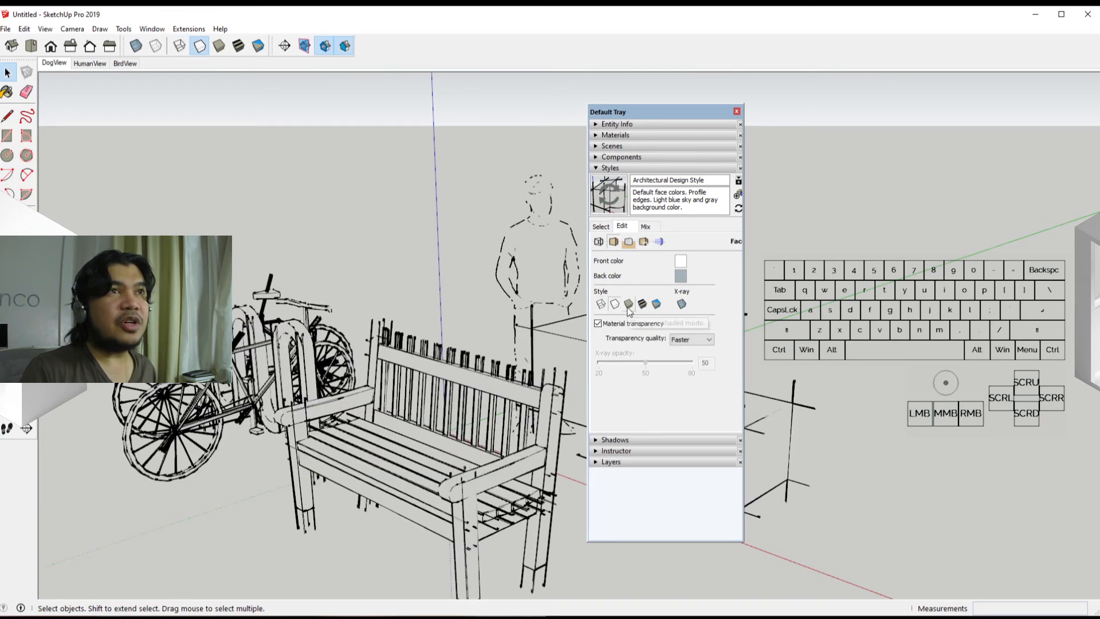
pyautogui.click(629, 304)
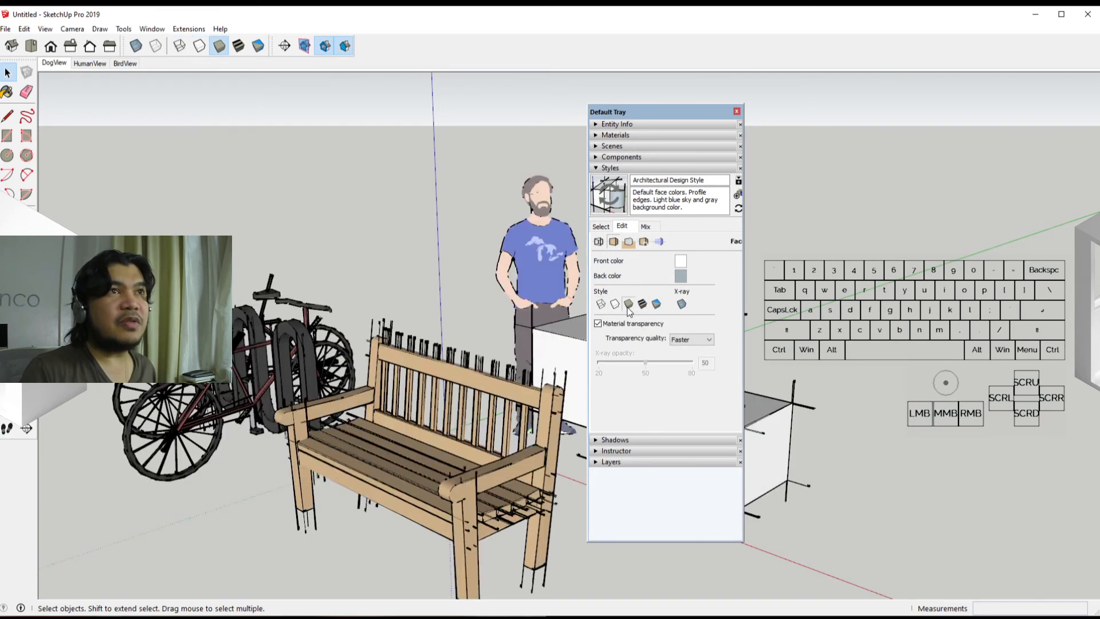
# Turn on X-ray for the shaded faces, inspect the bench and block, and turn X-ray off again.
pyautogui.click(682, 304)
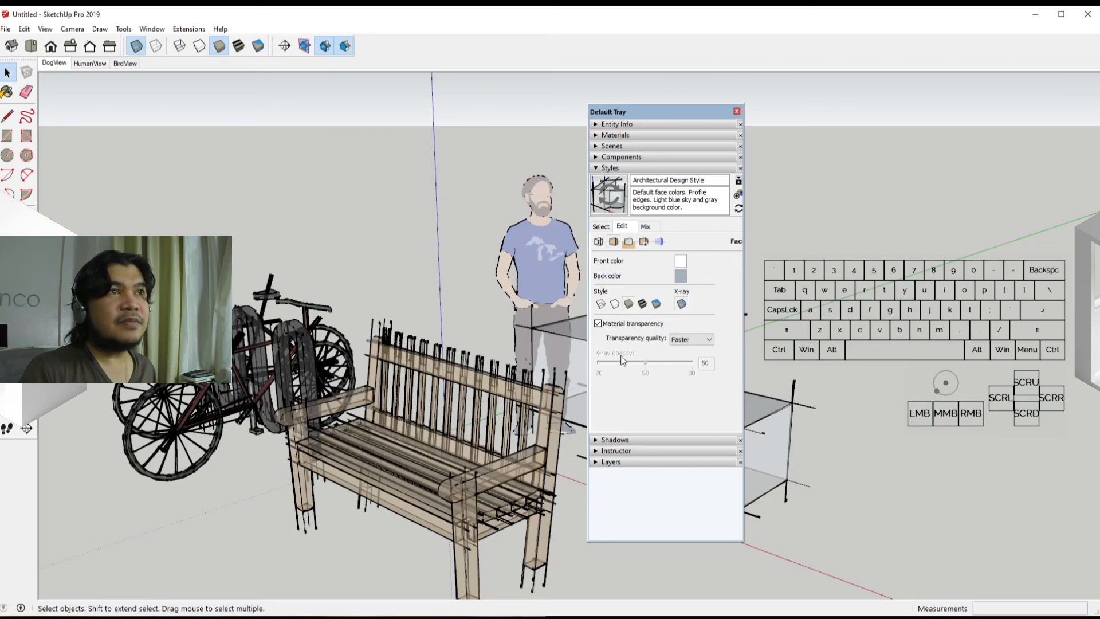
pyautogui.moveTo(442, 424); pyautogui.dragTo(590, 393, button='middle')
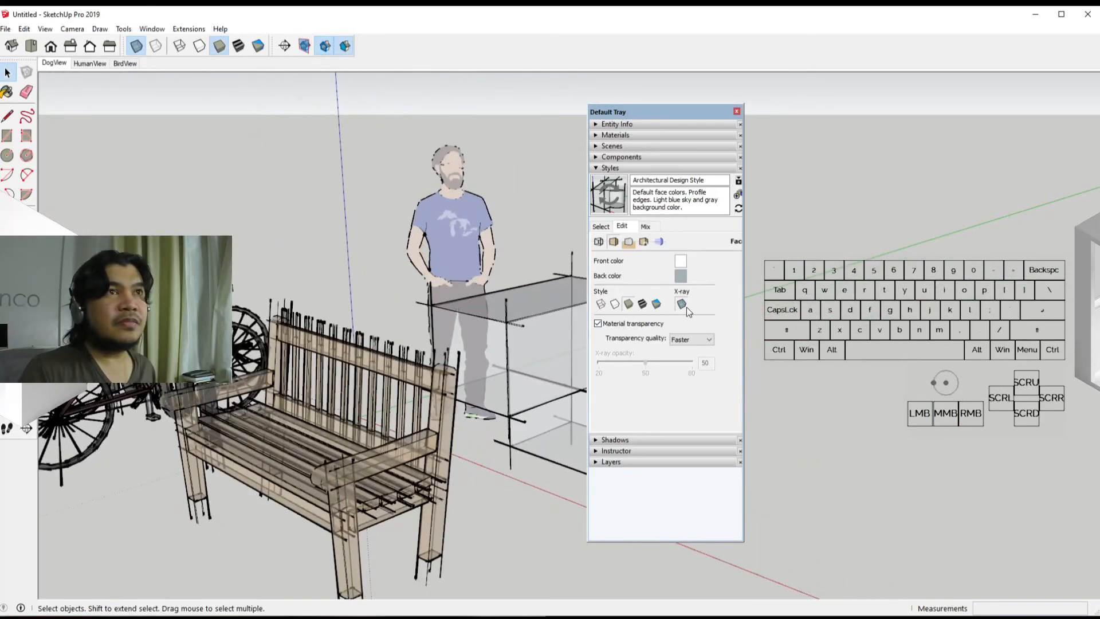
pyautogui.click(682, 305)
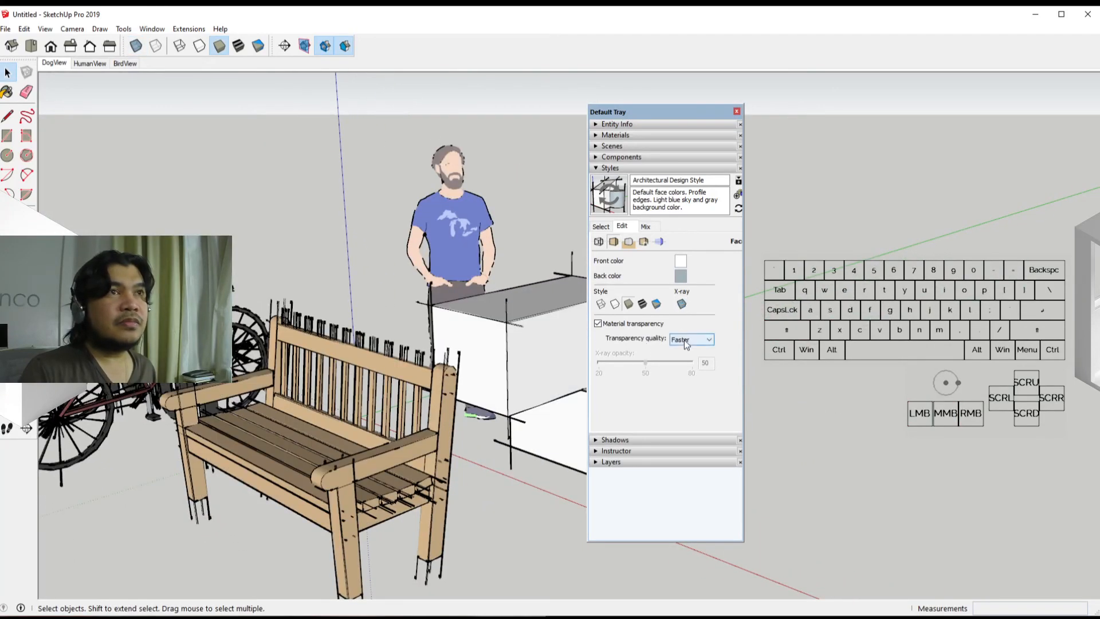
# Turn off the sky in the style's background settings and set the background colour to white, keeping the ground off.
pyautogui.click(628, 244)
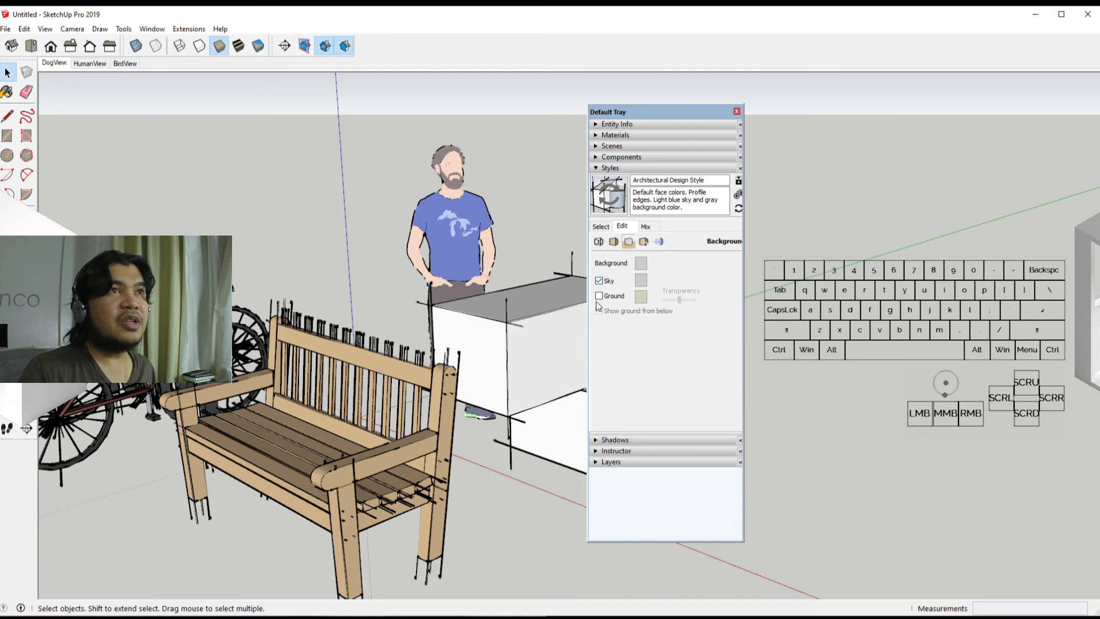
pyautogui.click(598, 296)
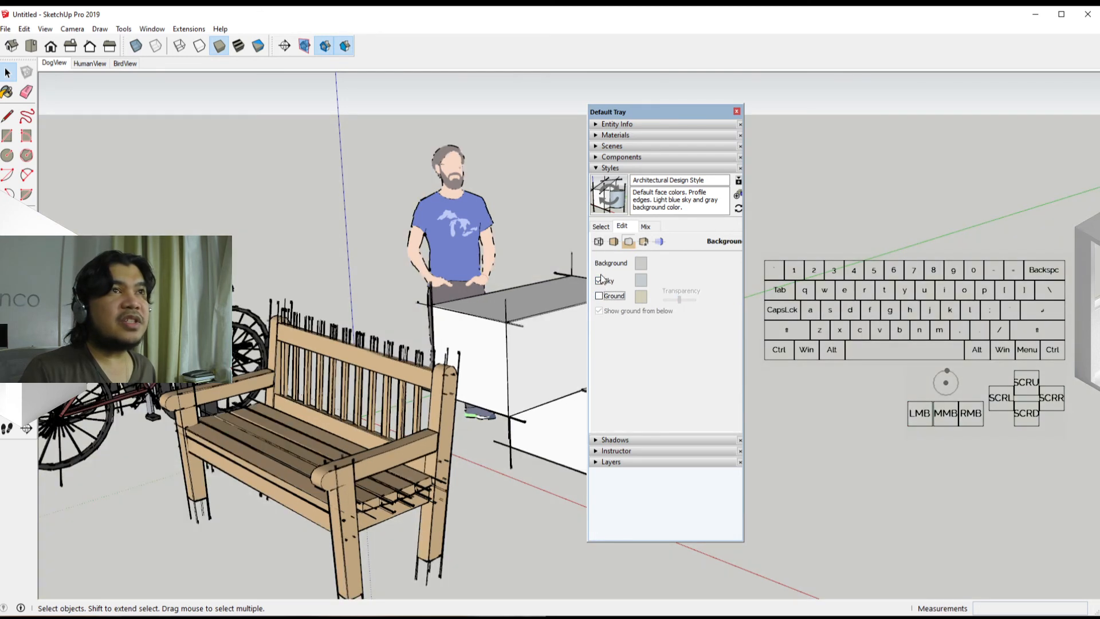
pyautogui.click(599, 296)
pyautogui.click(599, 281)
pyautogui.click(640, 263)
pyautogui.moveTo(776, 366); pyautogui.dragTo(775, 336)
pyautogui.click(731, 411)
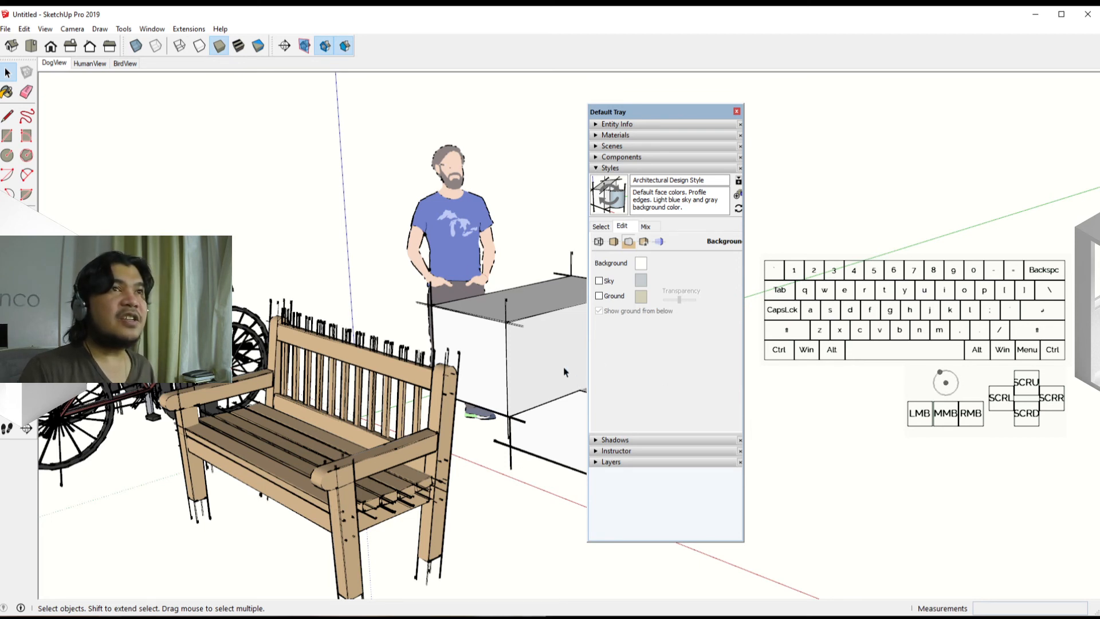
# Examine the style's watermark and modeling settings, selecting a side face of the block to check the selection colour.
pyautogui.click(642, 242)
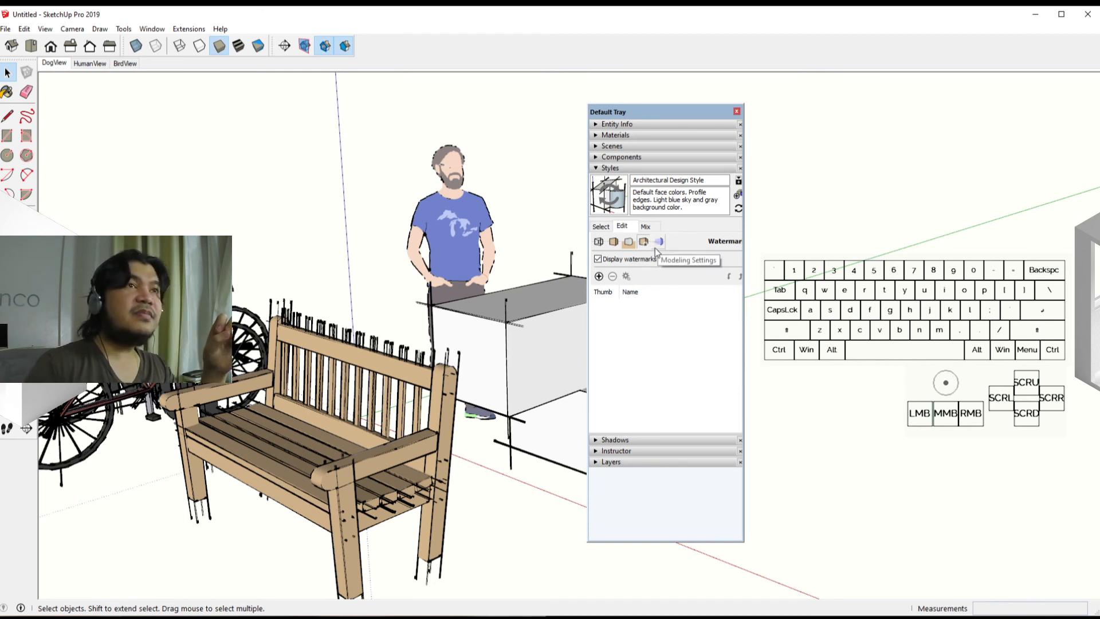
pyautogui.click(655, 248)
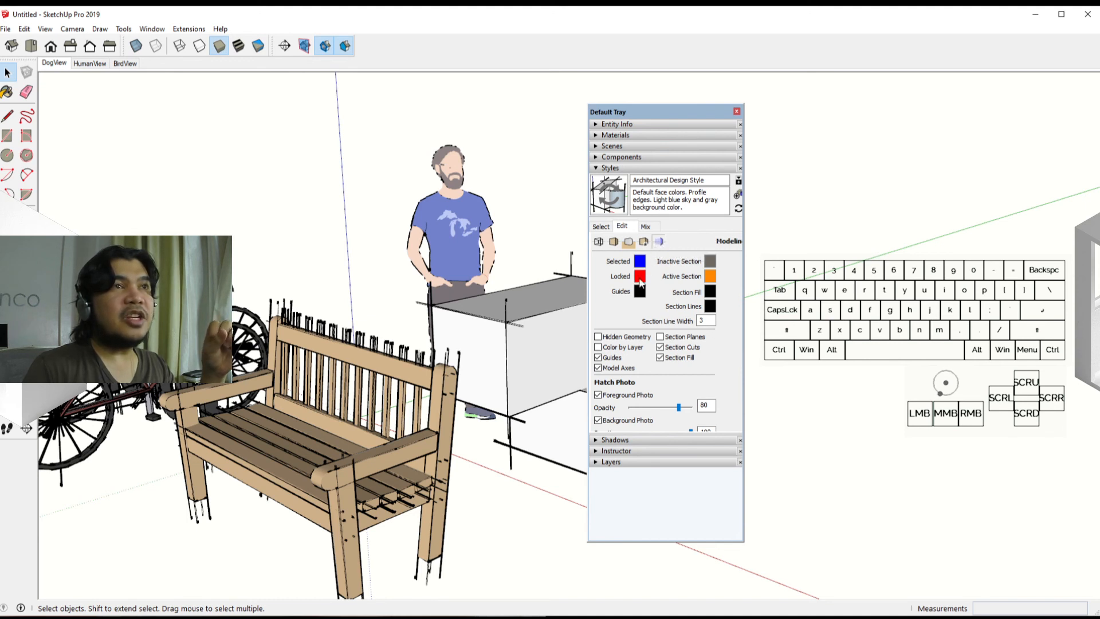
pyautogui.click(548, 345)
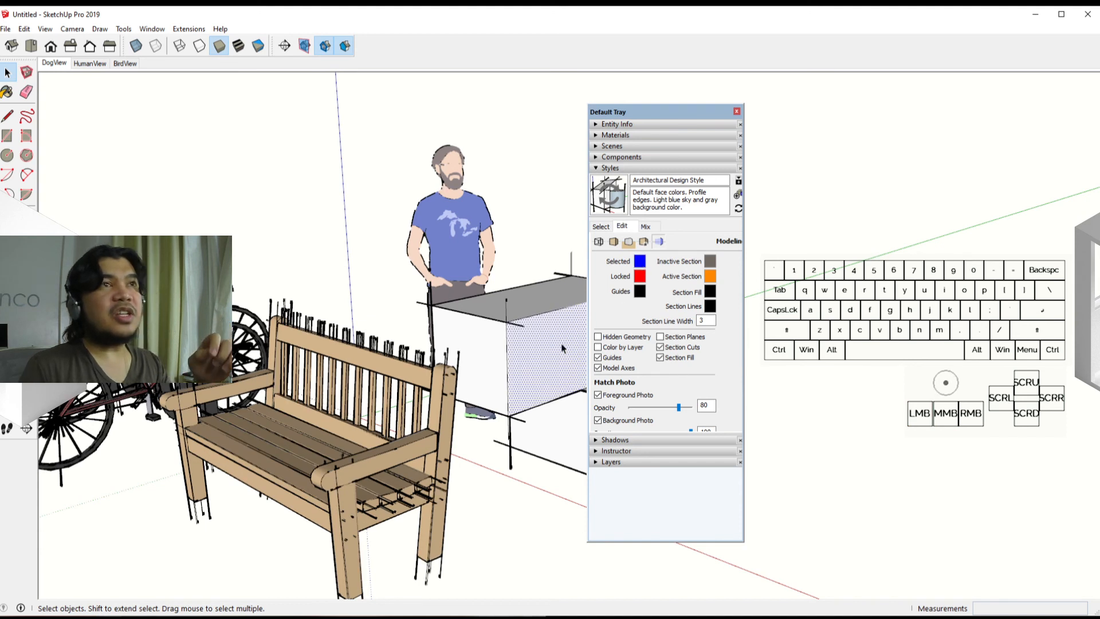
pyautogui.press('ctrl')
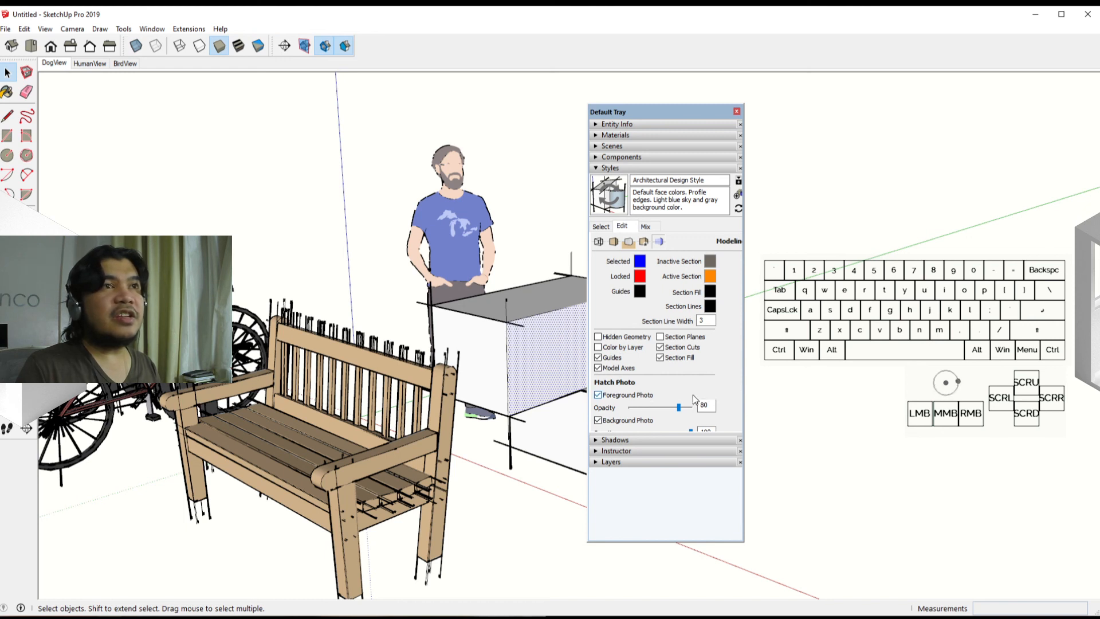
pyautogui.scroll(-1, 693, 394)
pyautogui.scroll(1, 693, 393)
pyautogui.scroll(1, 697, 396)
pyautogui.moveTo(719, 405); pyautogui.dragTo(722, 281)
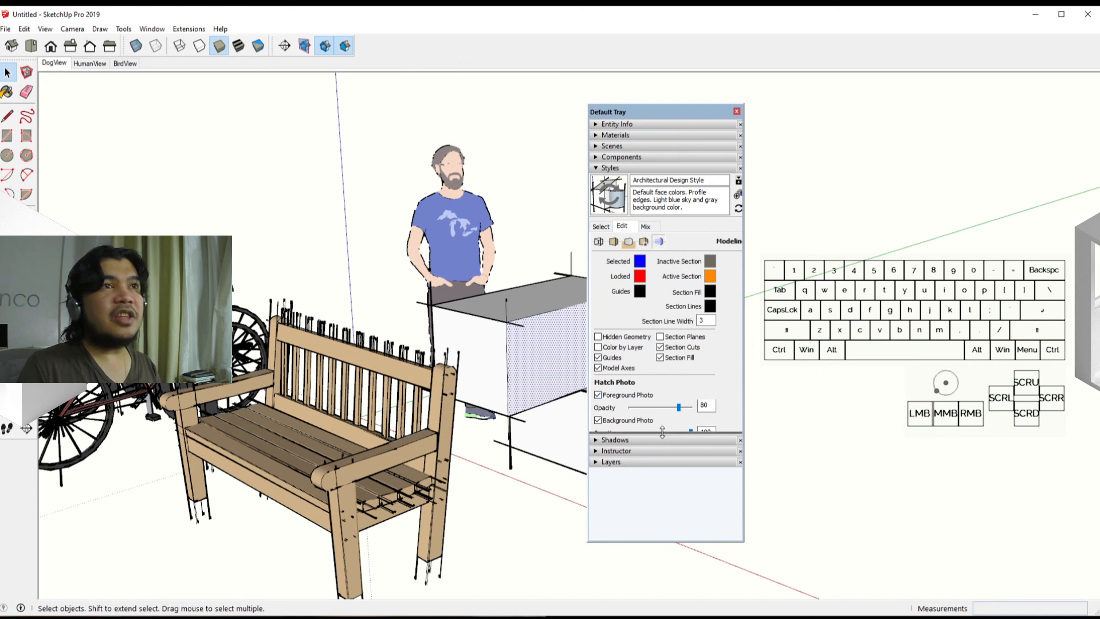